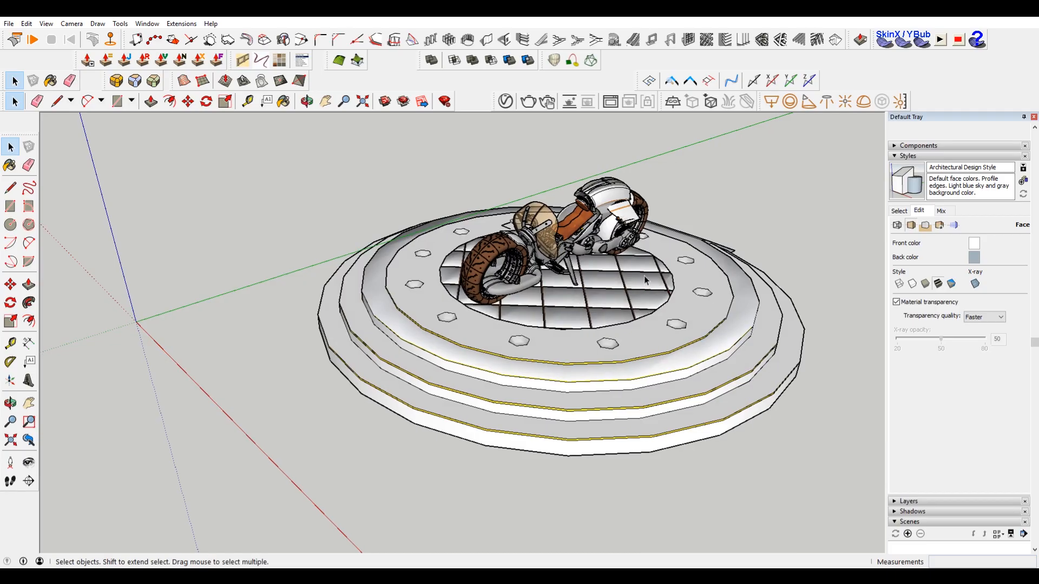
mouse_move(647, 280)
middle_down()
mouse_move(671, 239)
mouse_move(306, 260)
mouse_move(311, 200)
mouse_move(666, 315)
mouse_move(667, 304)
middle_up()
key(space)
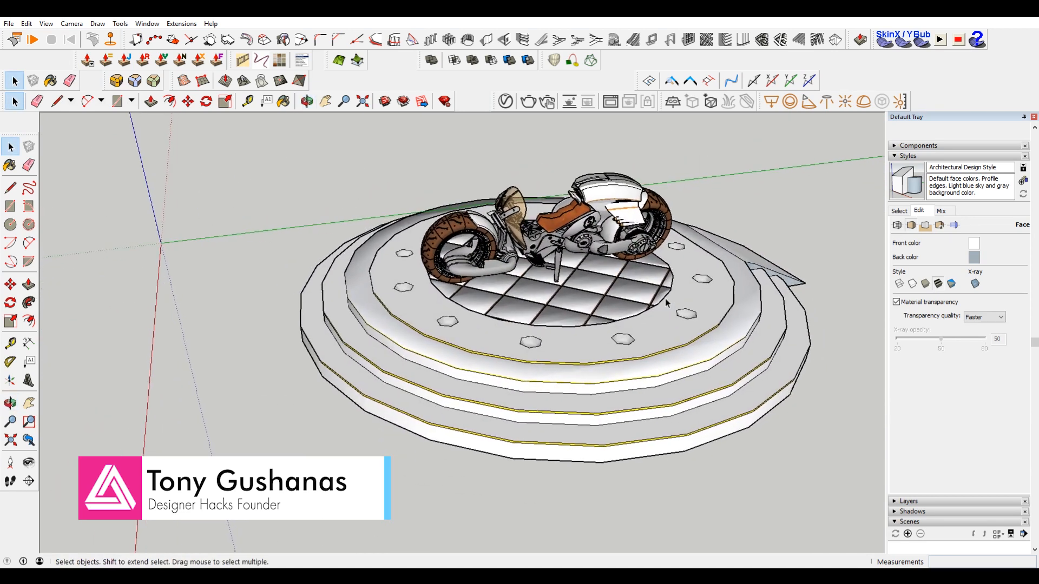
mouse_move(685, 290)
middle_down()
mouse_move(777, 257)
mouse_move(754, 299)
mouse_move(697, 295)
middle_up()
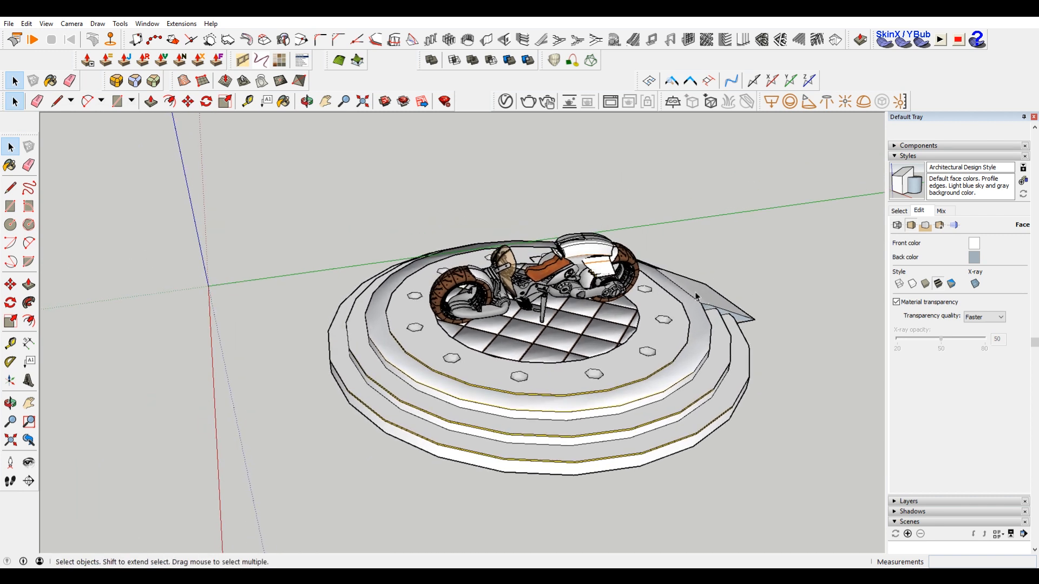
middle_drag(517, 320, 614, 325)
middle_drag(460, 304, 482, 292)
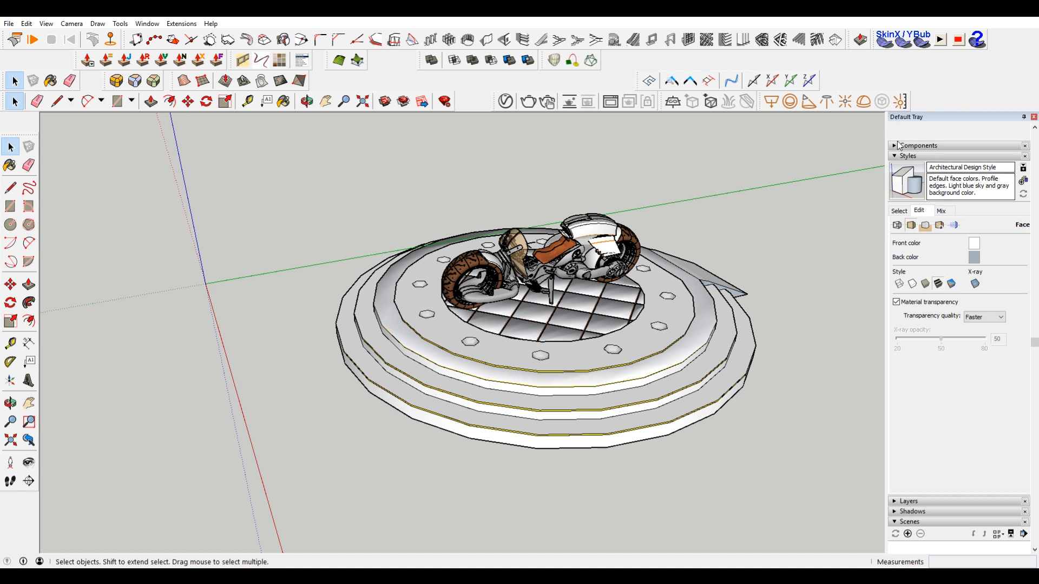
Set the style's face display to shaded using all same, so materials are replaced by the front and back face colors.
click(155, 24)
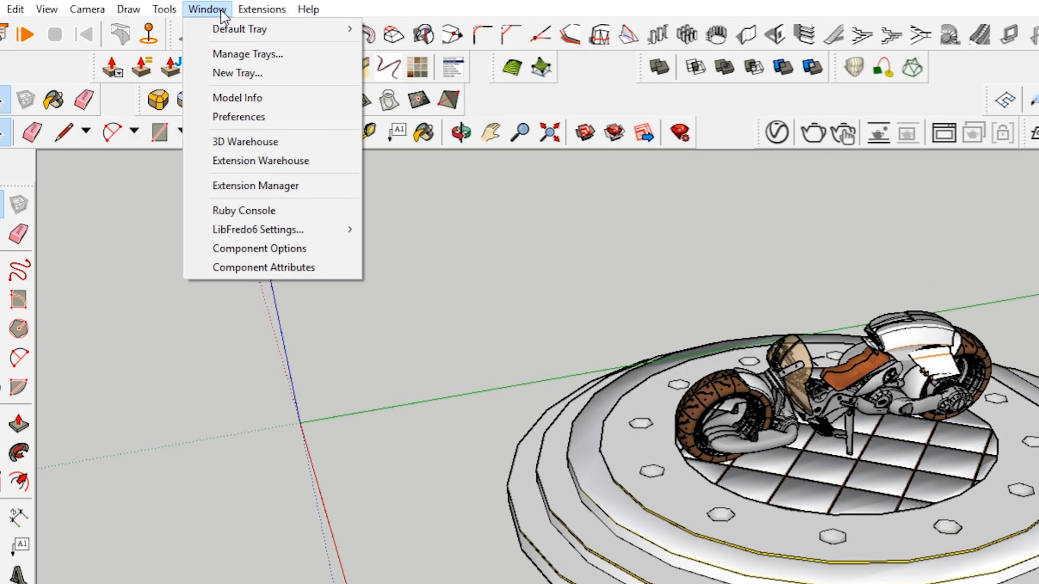
mouse_move(203, 34)
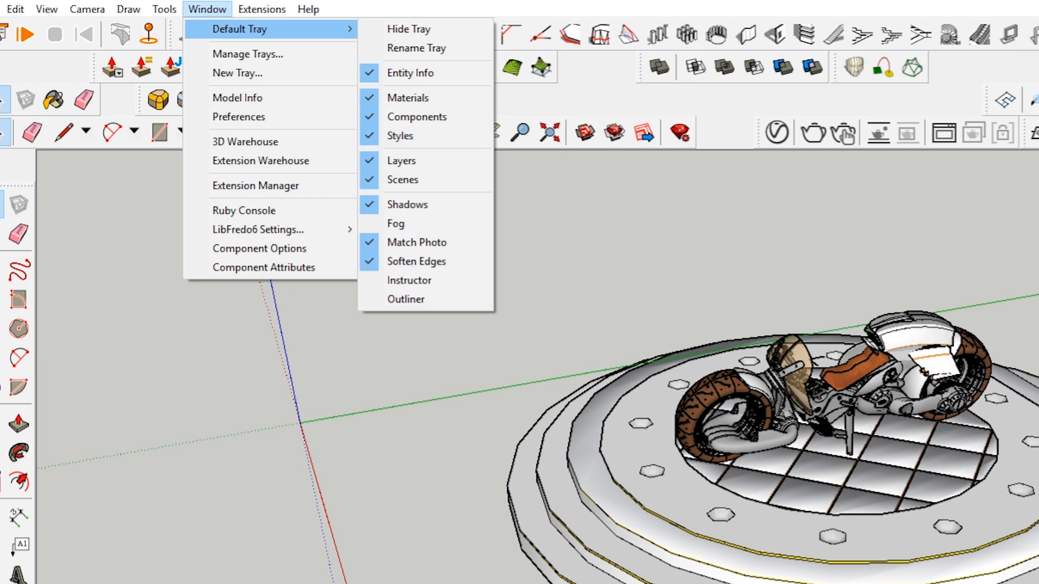
click(846, 83)
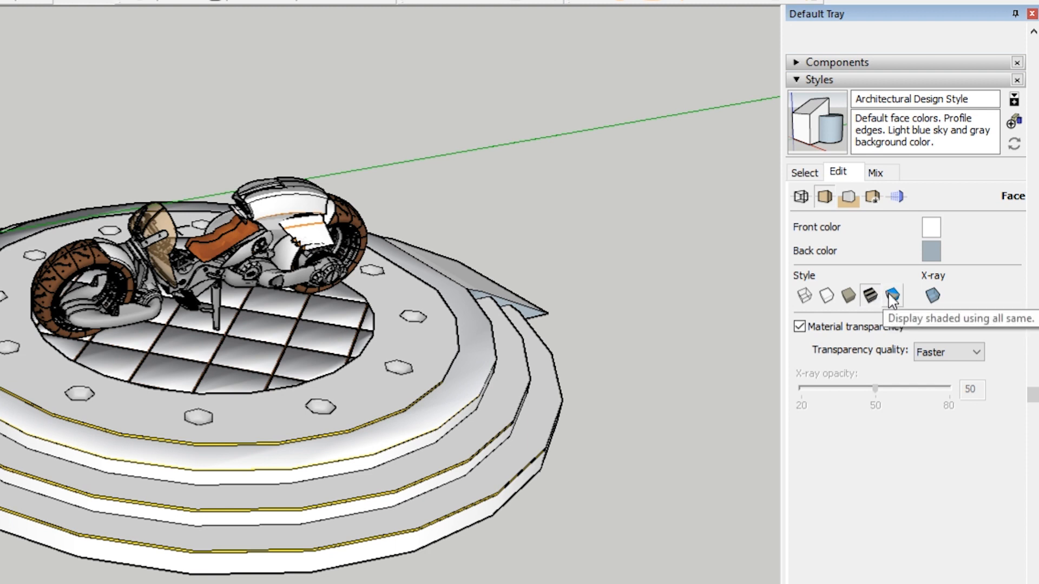
click(892, 296)
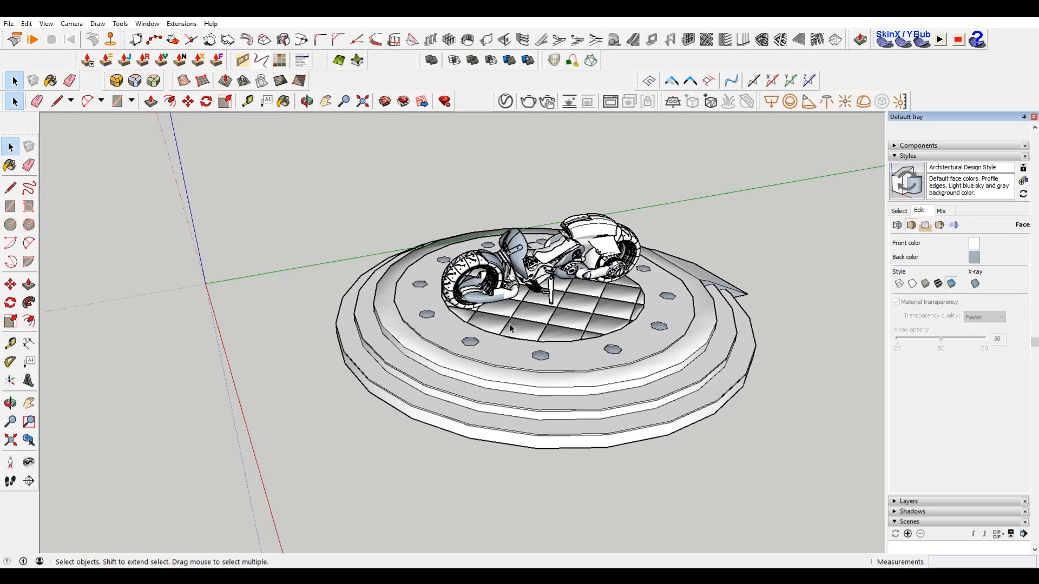
Open the nested groups down to the motorcycle's windshield and reverse its back-facing side surface.
scroll(514, 368, up, 6)
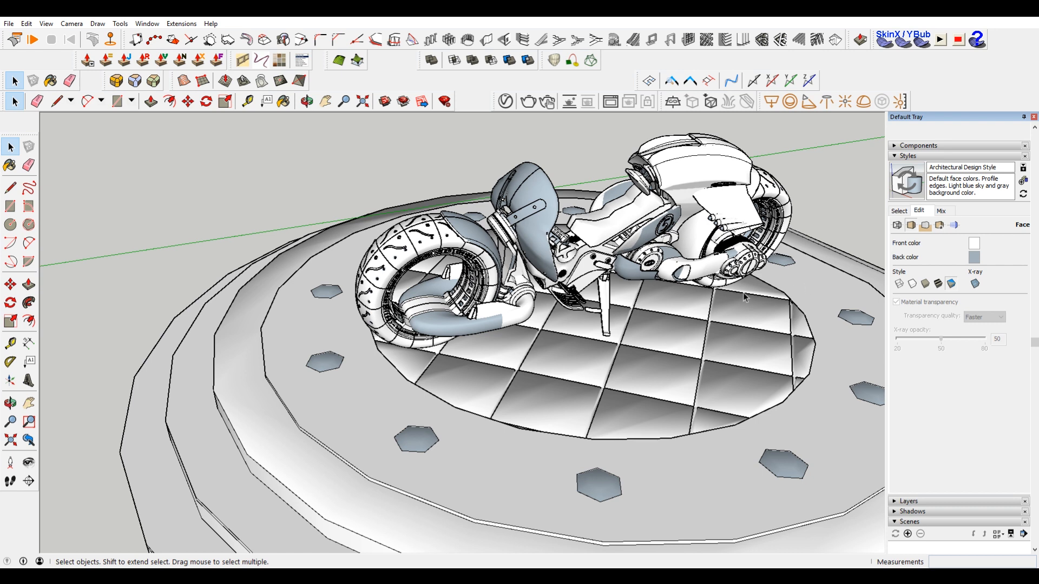
double_click(528, 203)
click(543, 191)
double_click(543, 190)
click(543, 190)
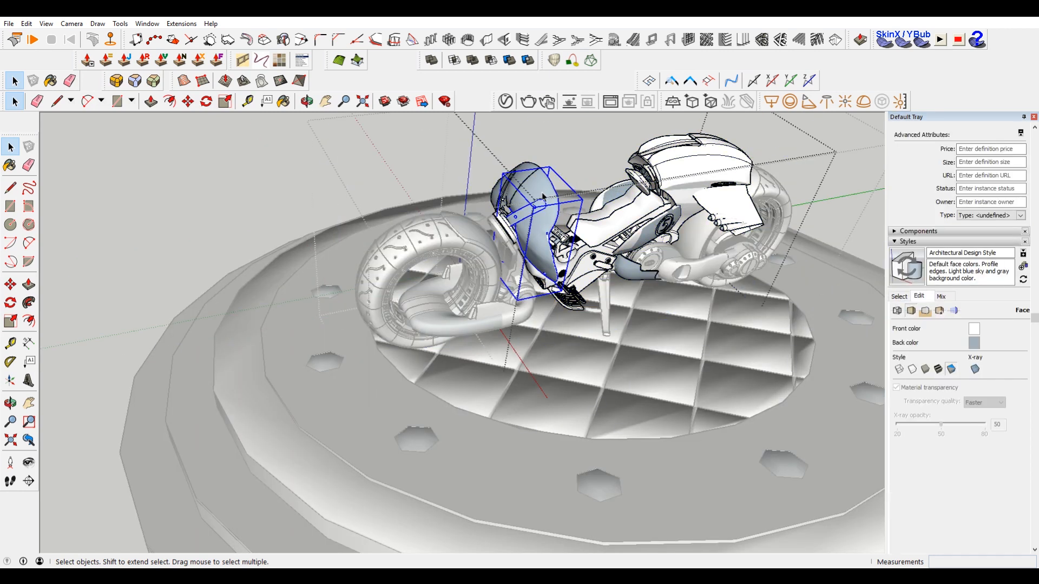
scroll(544, 187, up, 2)
scroll(546, 186, up, 3)
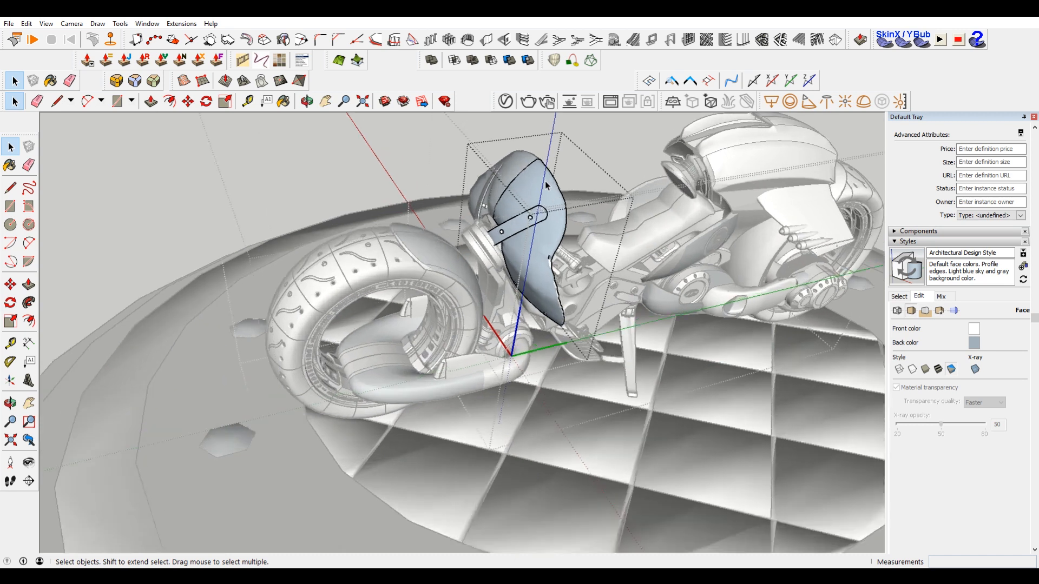
double_click(530, 172)
click(529, 171)
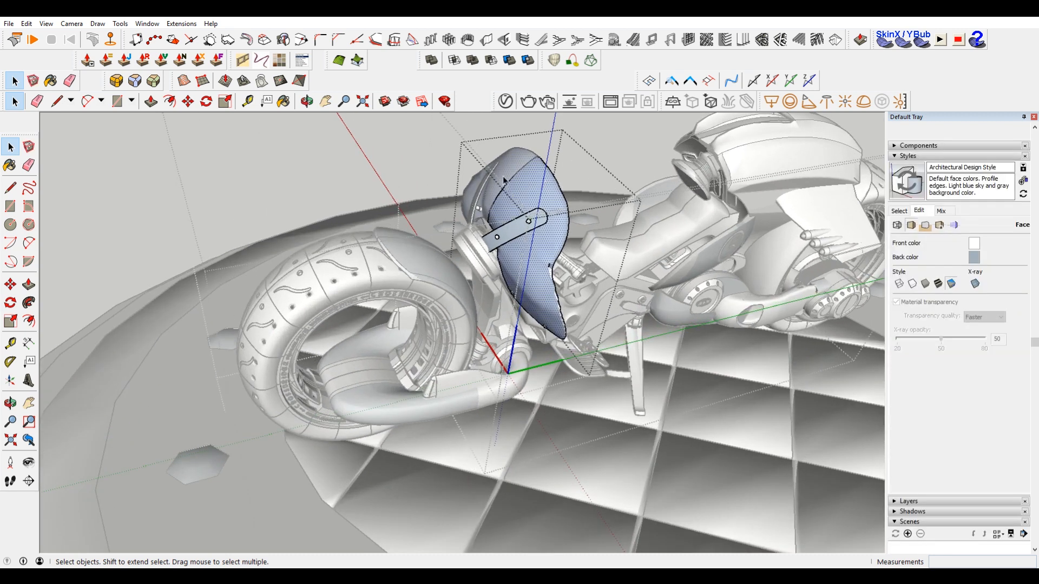
right_click(538, 184)
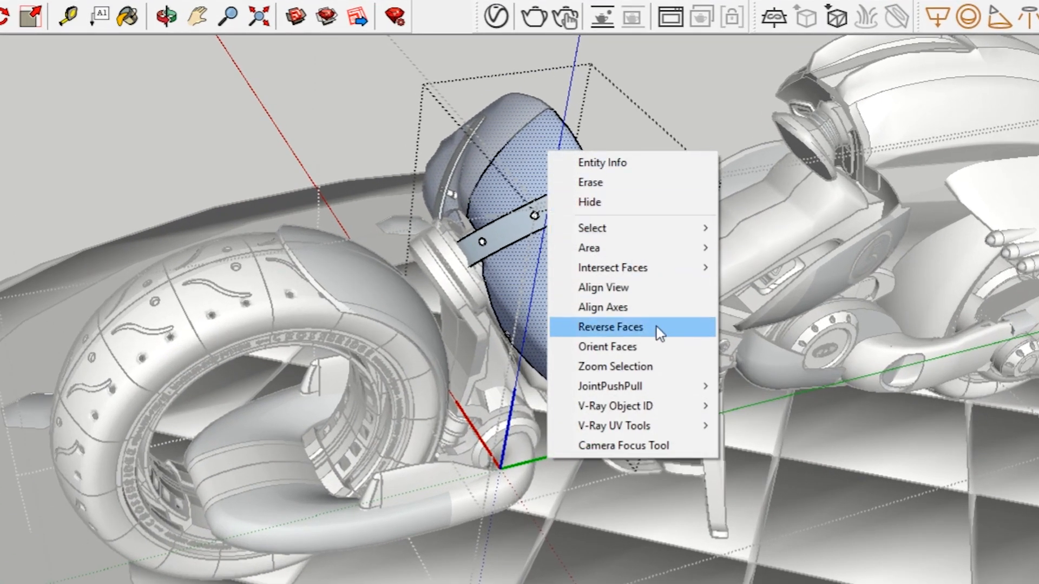
click(657, 327)
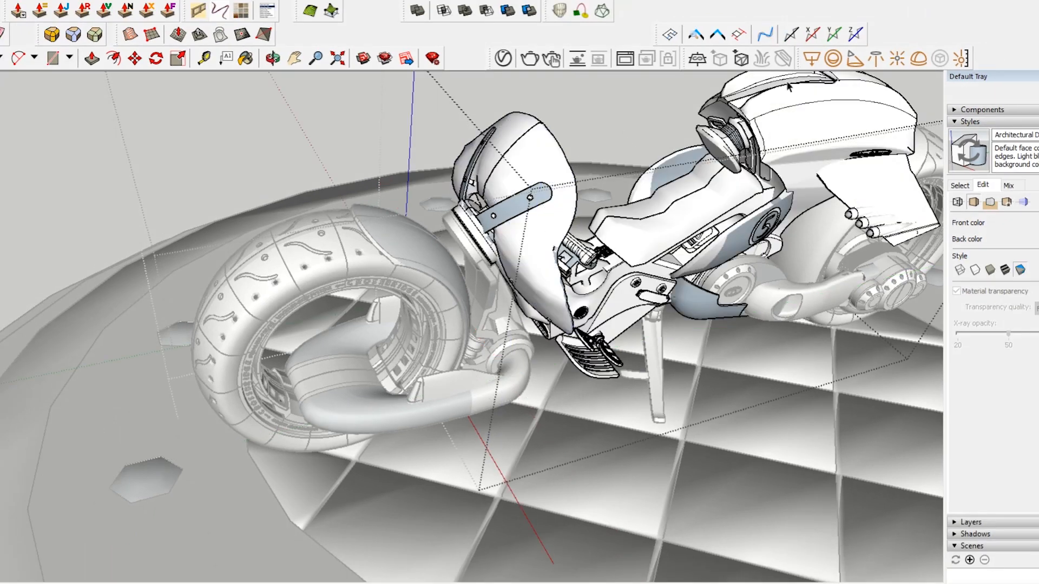
Reverse the faces of the bracket strap on the windshield and exit its group.
double_click(512, 201)
click(514, 202)
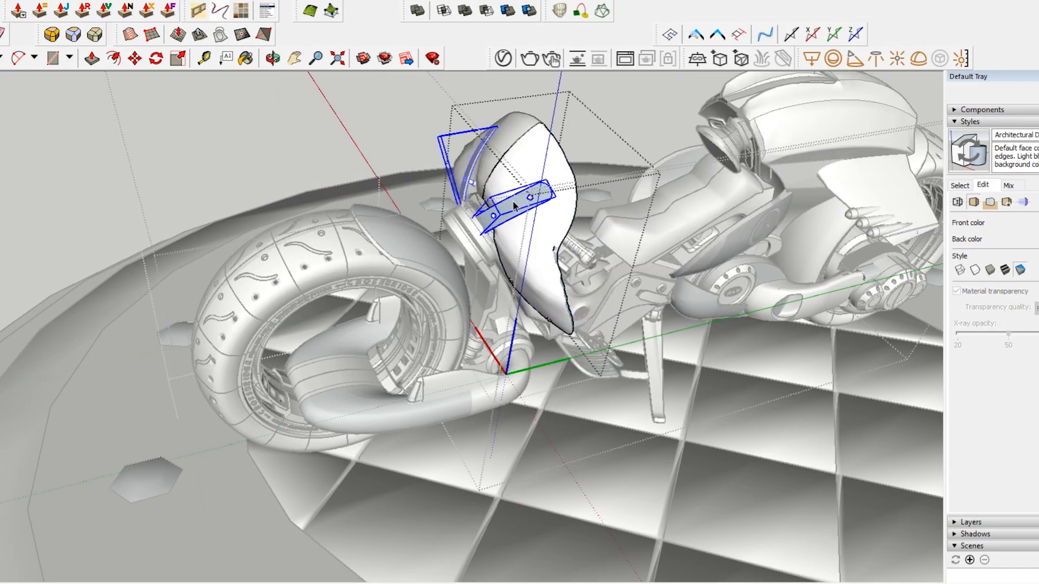
double_click(513, 203)
right_click(512, 200)
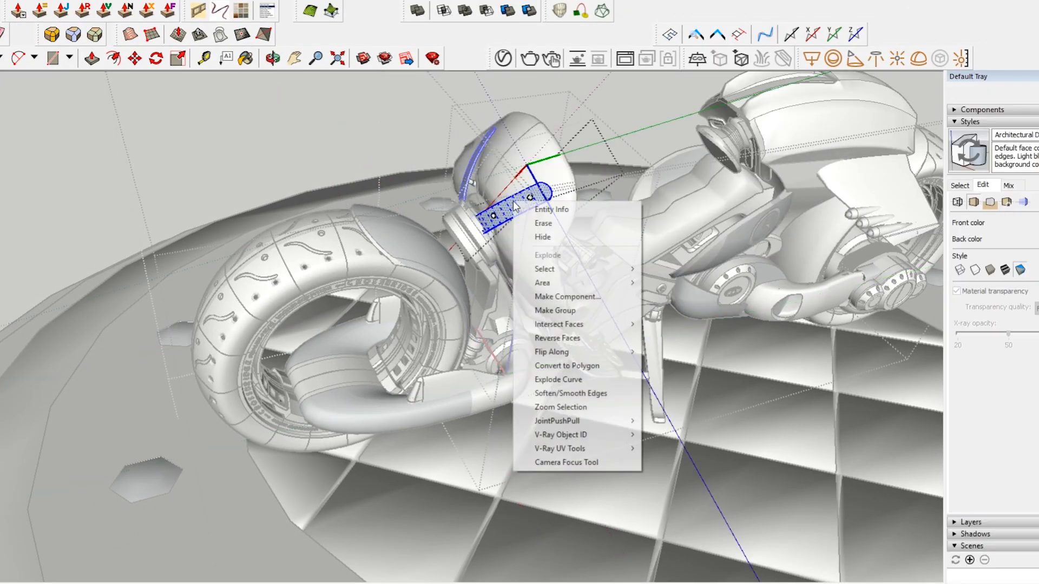
click(592, 337)
click(628, 123)
click(638, 101)
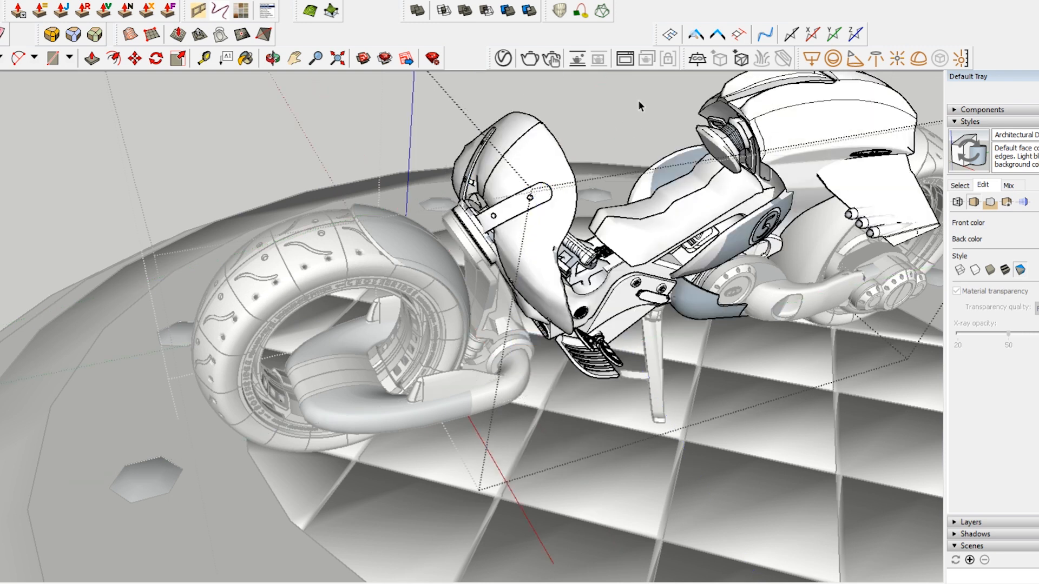
Open the rear body group and apply Reverse Faces and Orient Faces to the side panel carrying the number 5.
click(831, 163)
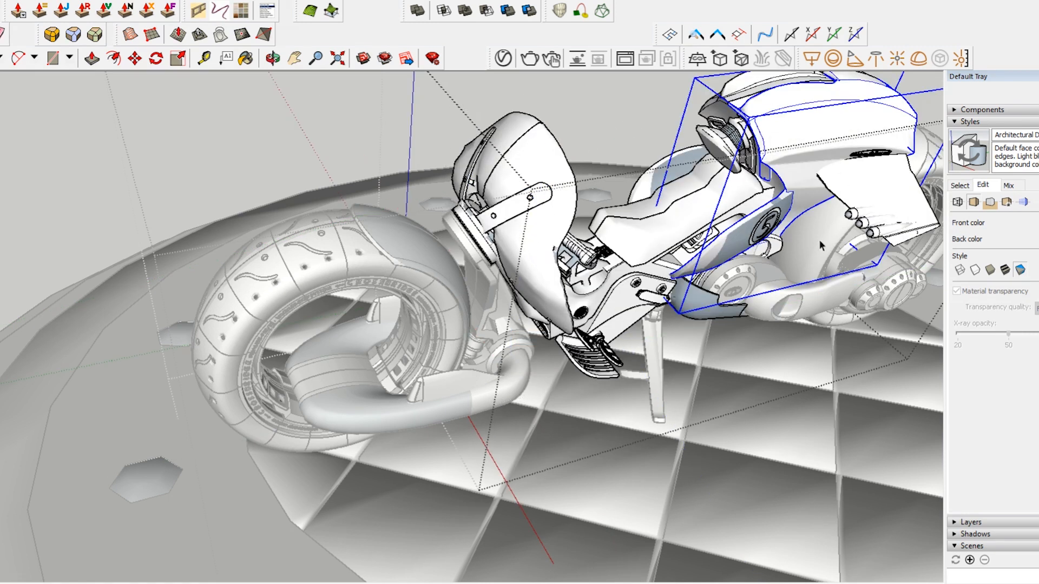
shift+middle_drag(700, 225, 693, 222)
scroll(693, 222, up, 3)
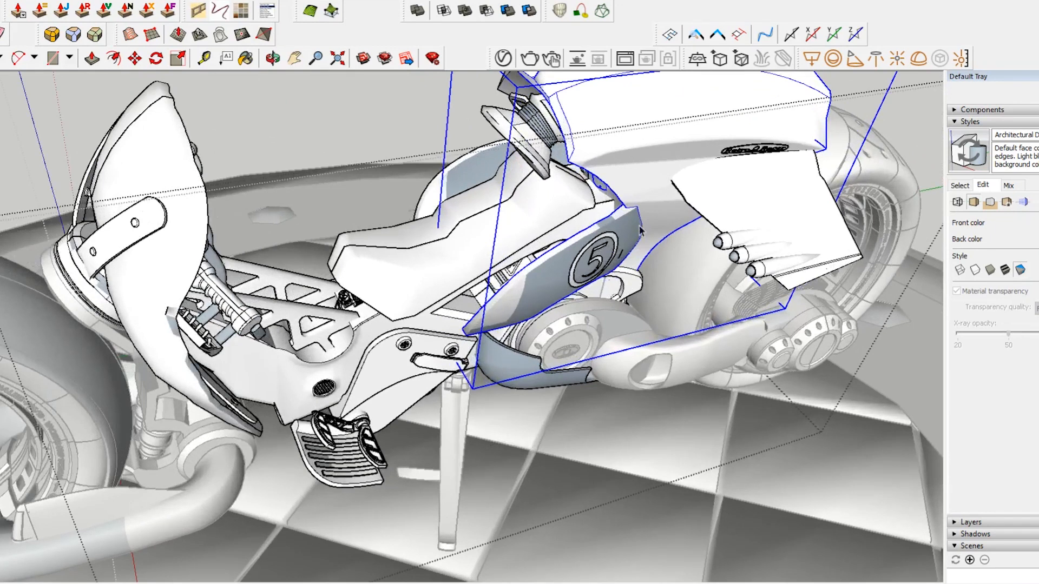
double_click(637, 230)
key(ctrl+a)
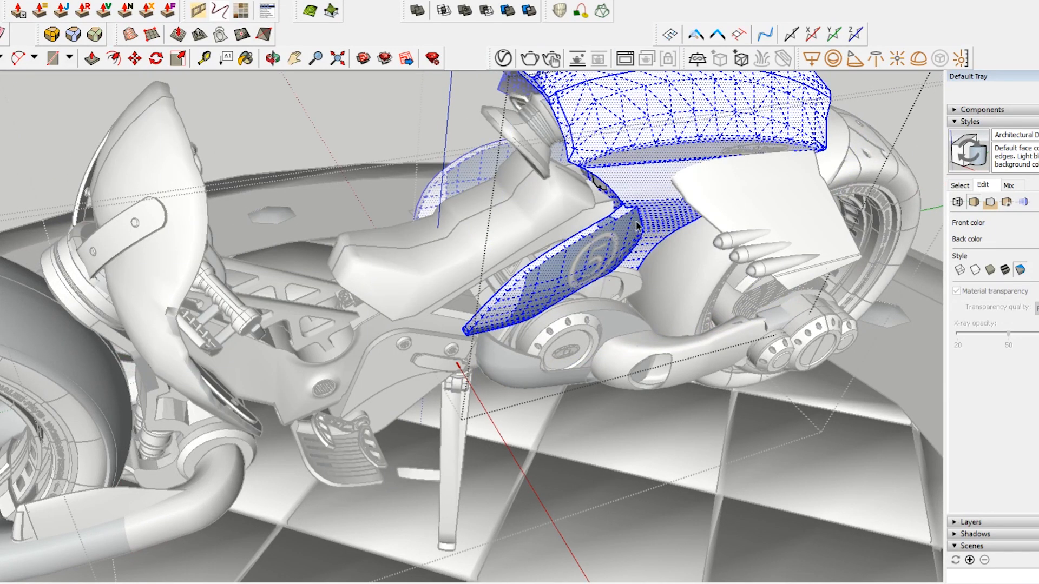
click(620, 233)
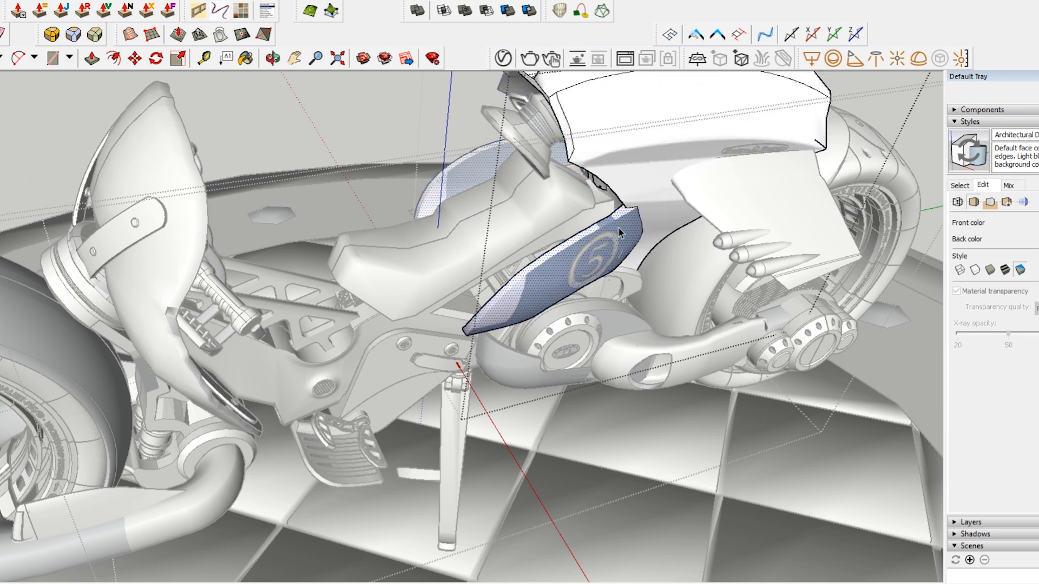
right_click(621, 227)
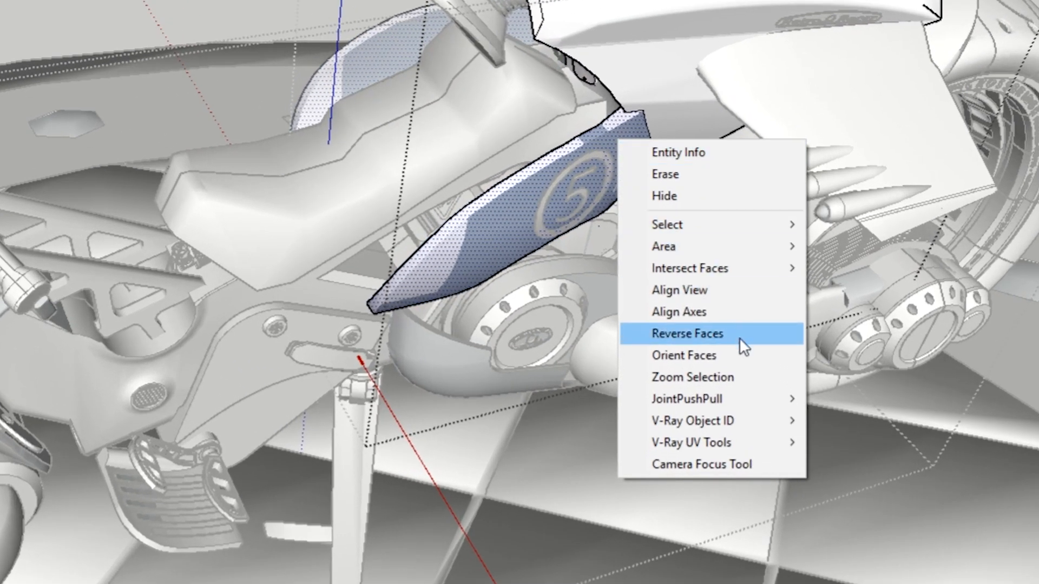
click(742, 333)
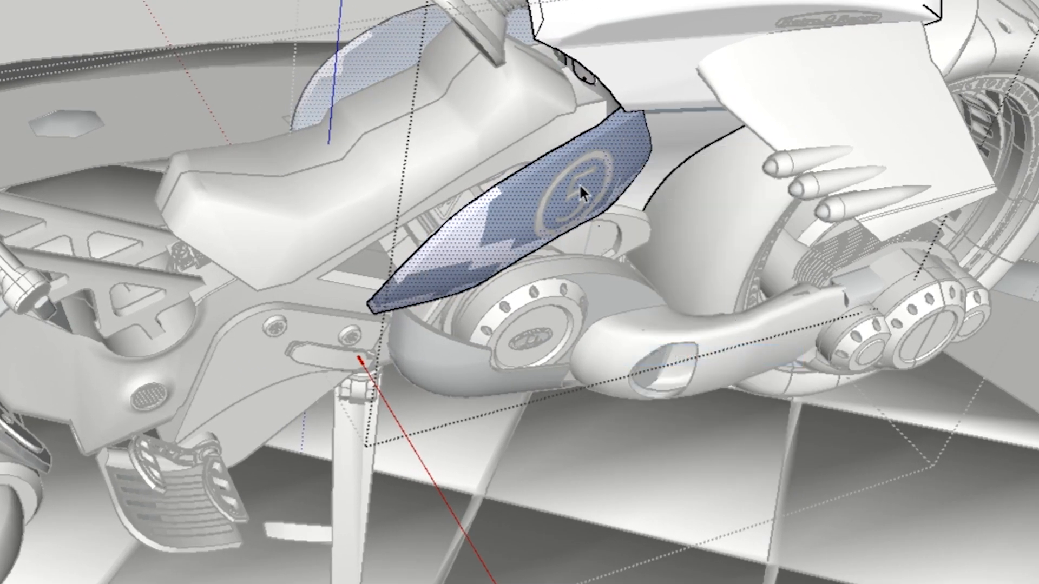
right_click(514, 199)
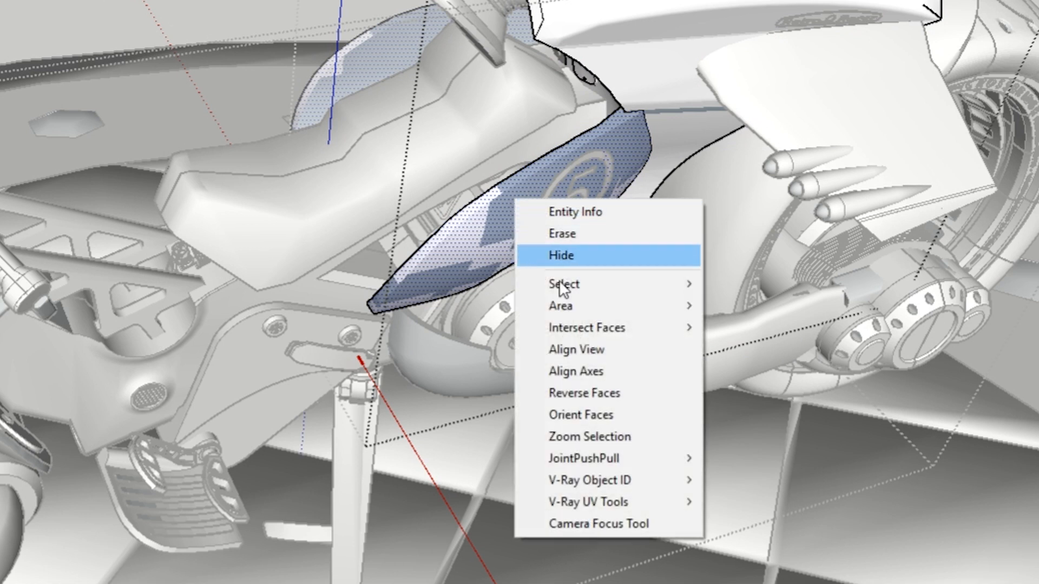
click(635, 415)
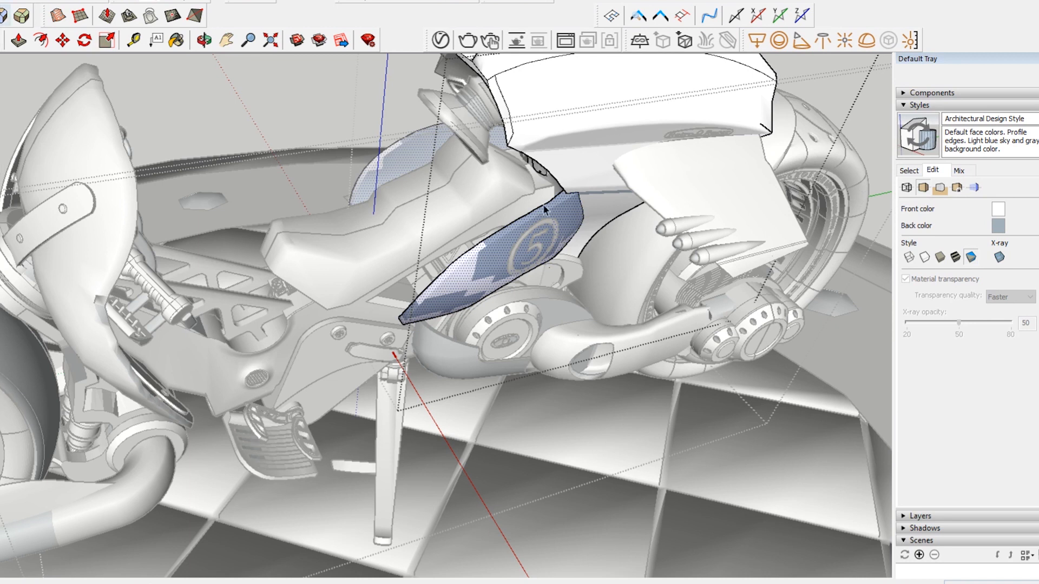
Turn on hidden geometry and select all connected geometry of the rear body.
key(alt+h)
click(496, 253)
triple_click(496, 254)
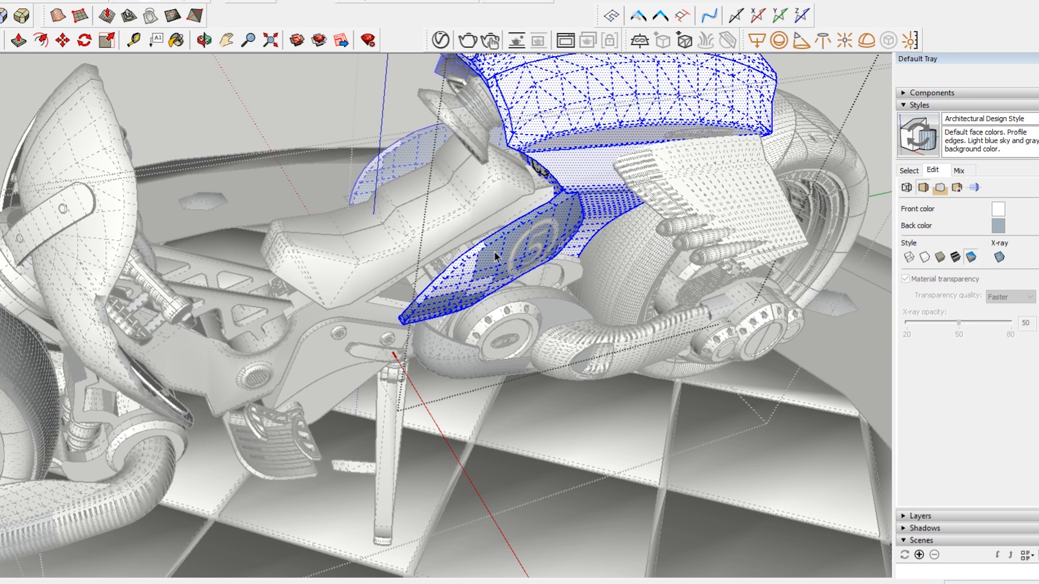
right_click(497, 253)
mouse_move(583, 340)
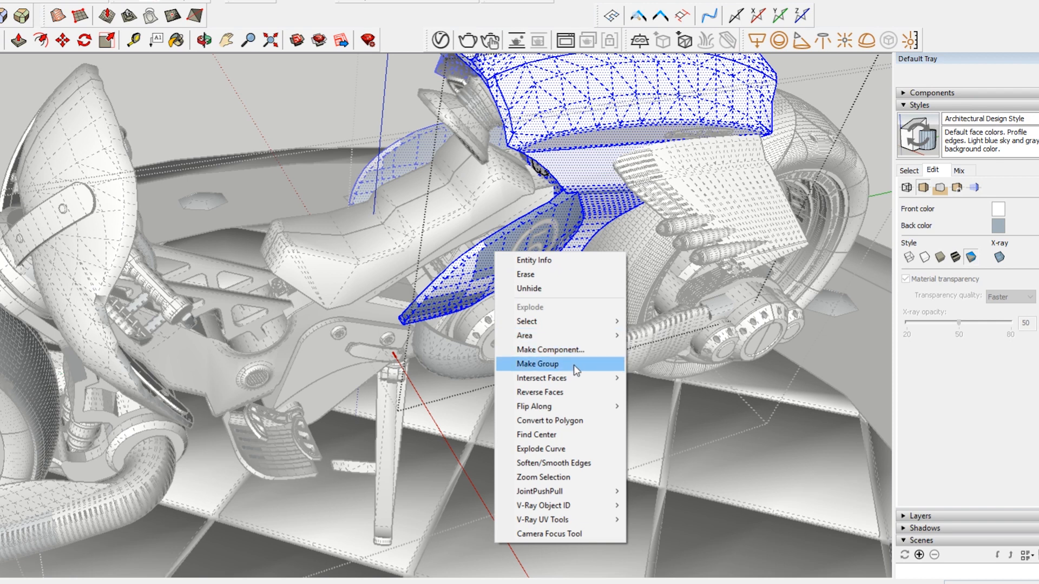
click(562, 193)
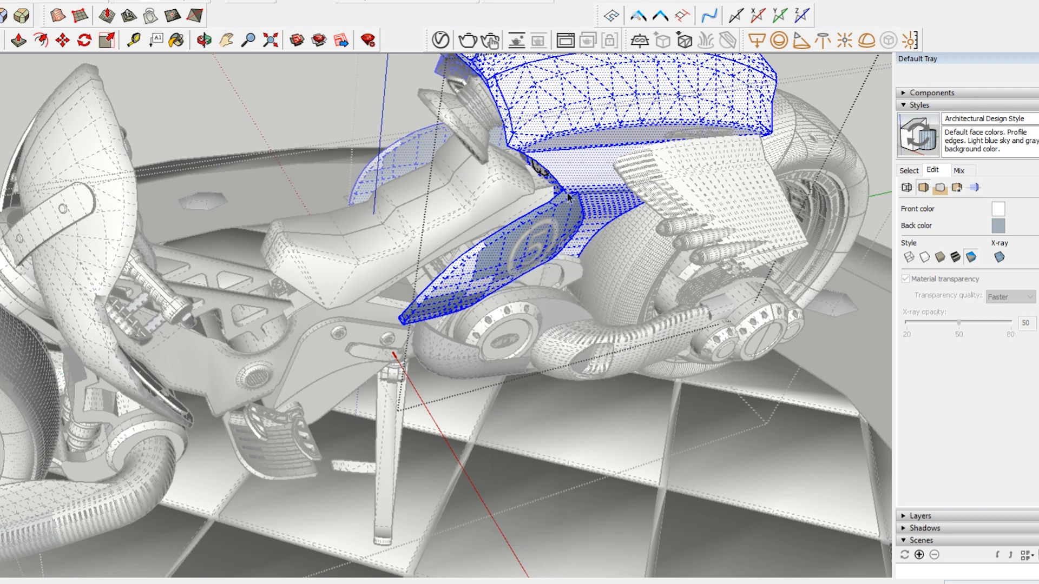
Reverse the single narrow back-facing strip on the rear body behind the number 5 panel.
scroll(582, 204, up, 3)
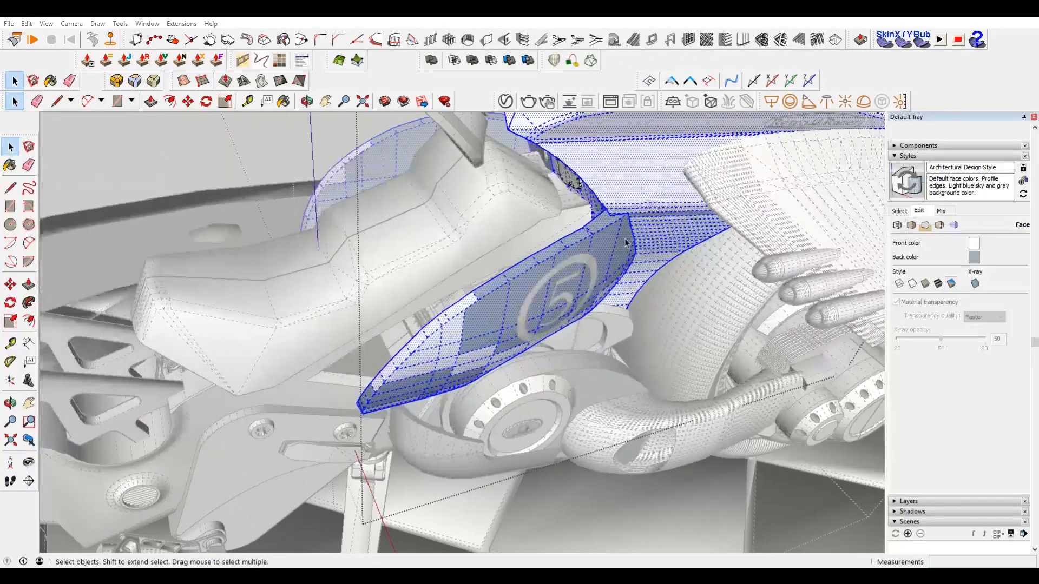
click(624, 240)
scroll(622, 237, up, 3)
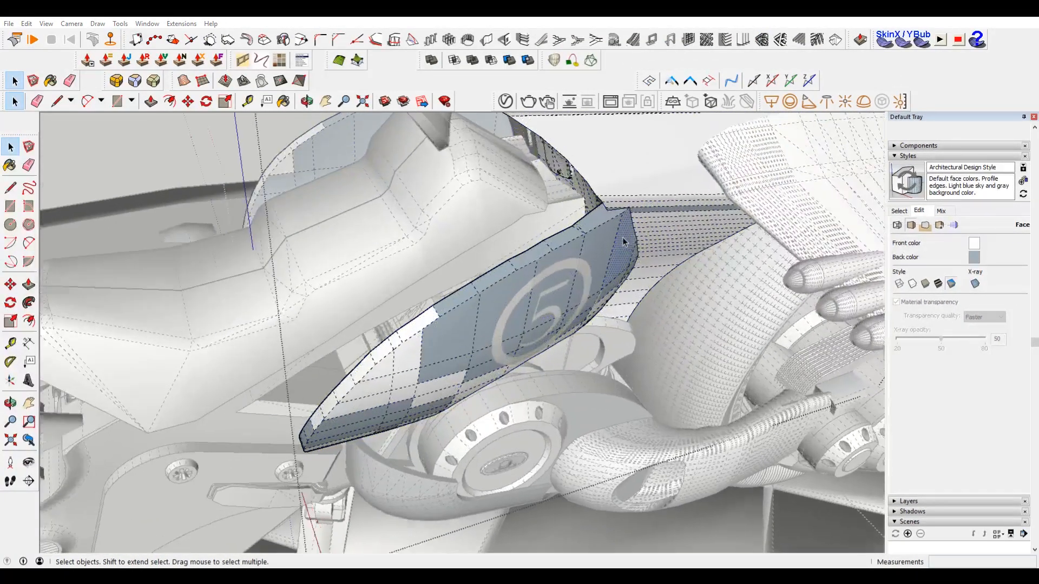
right_click(671, 206)
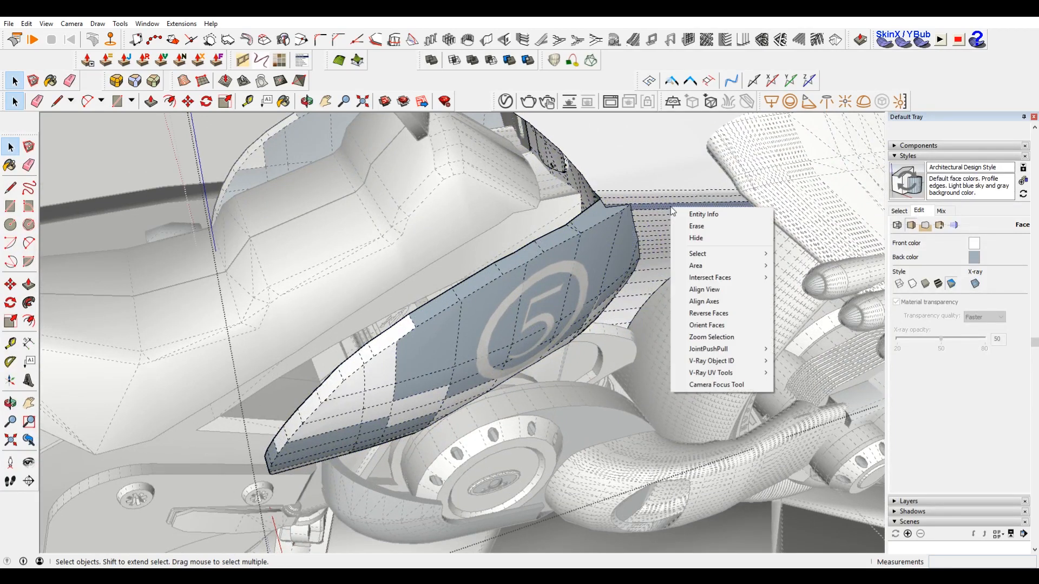
click(730, 313)
Select the back-facing faces along the number 5 panel's upper edge and across its outer surface.
click(578, 232)
scroll(578, 232, up, 2)
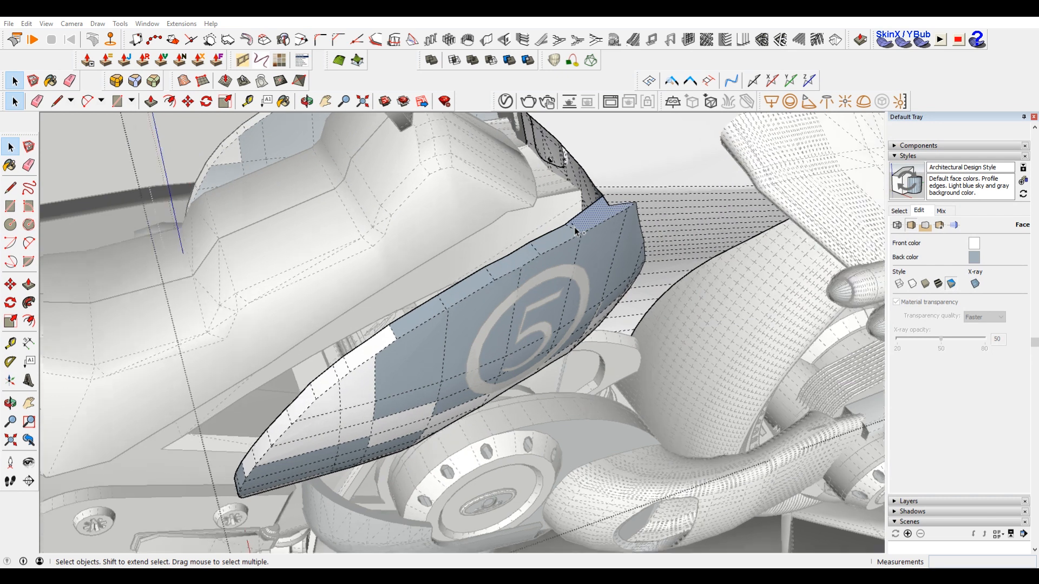
click(572, 227)
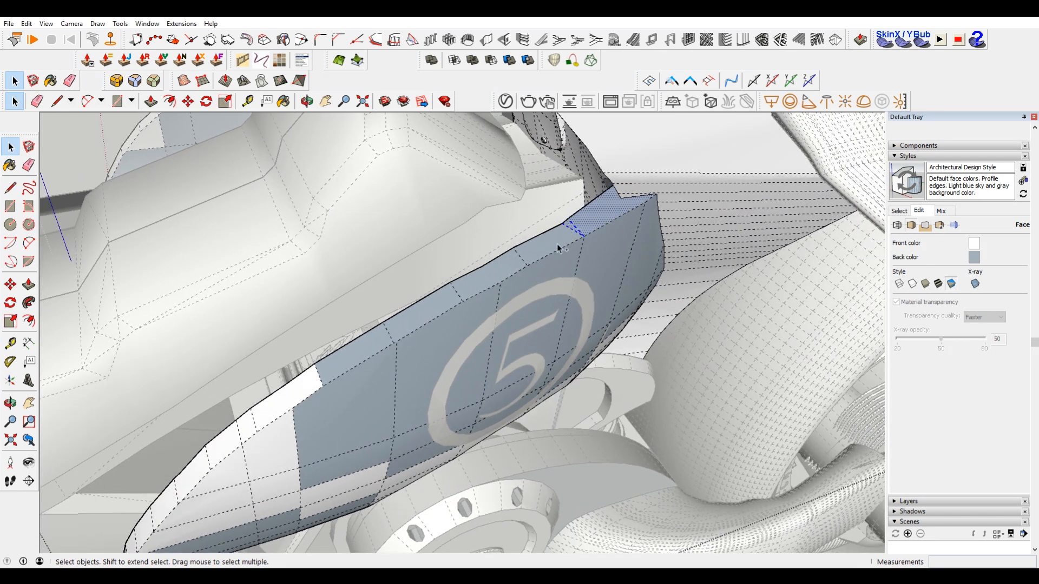
shift+click(515, 269)
shift+click(413, 320)
shift+click(352, 355)
shift+click(378, 447)
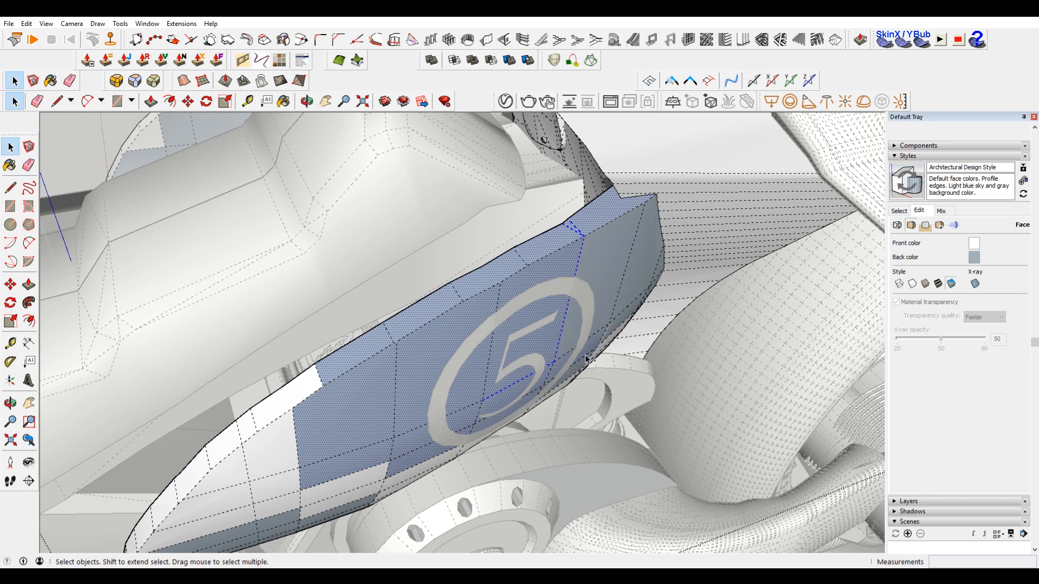
middle_drag(630, 250, 146, 373)
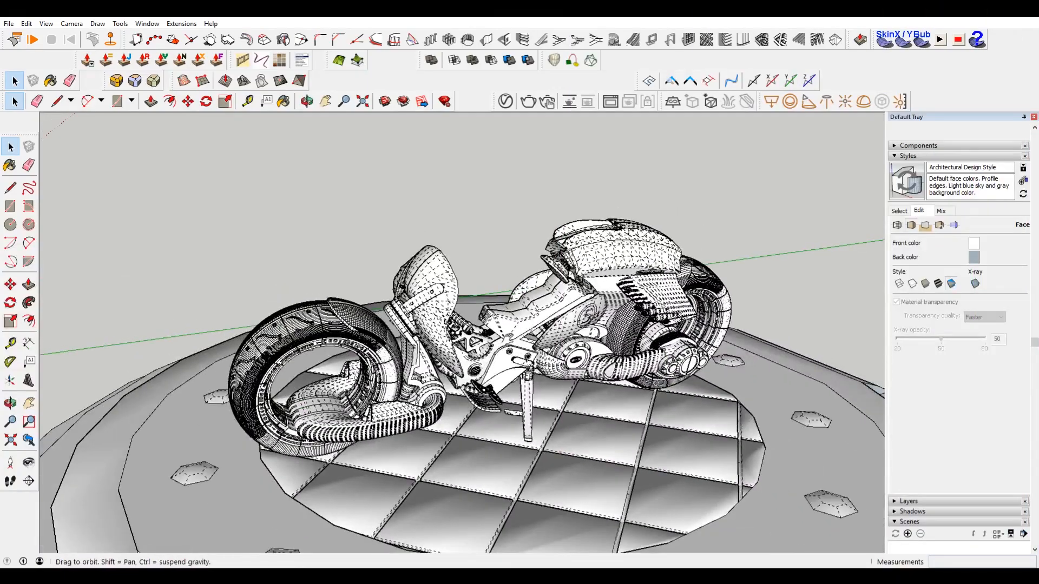
middle_drag(507, 338, 614, 309)
scroll(612, 317, down, 2)
scroll(612, 317, up, 1)
scroll(613, 319, down, 2)
middle_drag(671, 338, 592, 273)
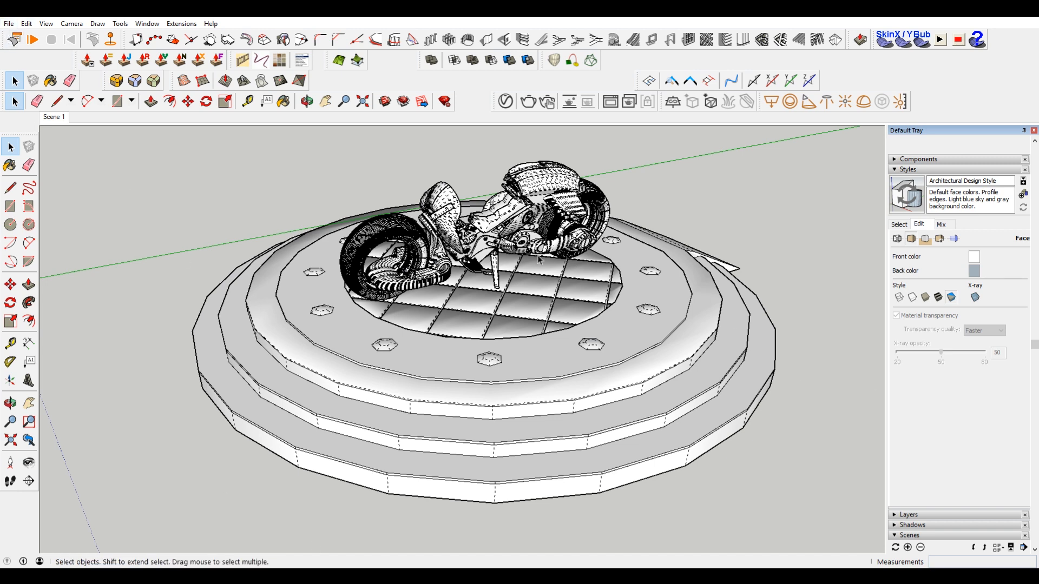
Save the model under the file name retrobike.
click(8, 23)
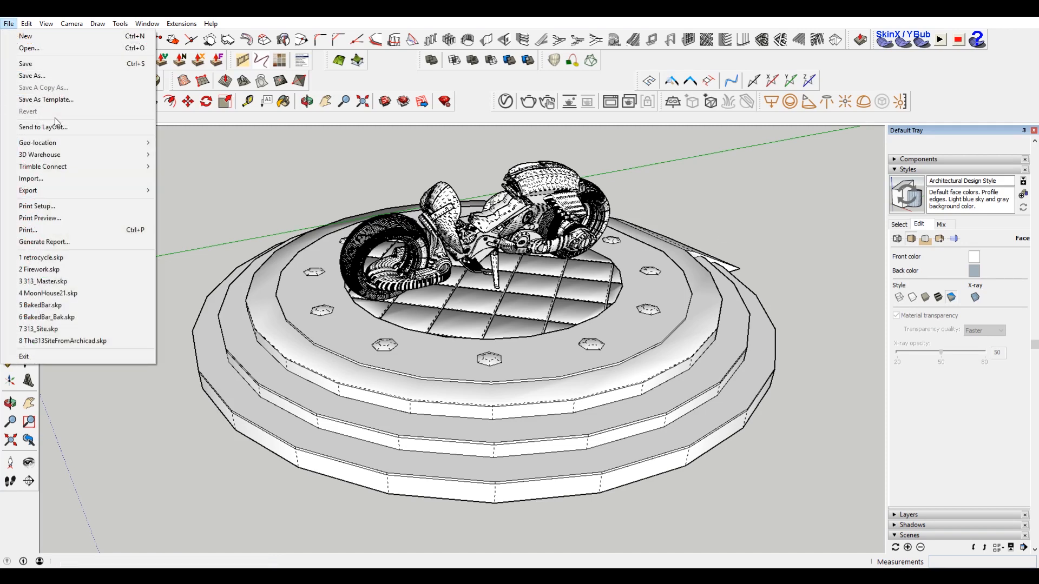
click(79, 76)
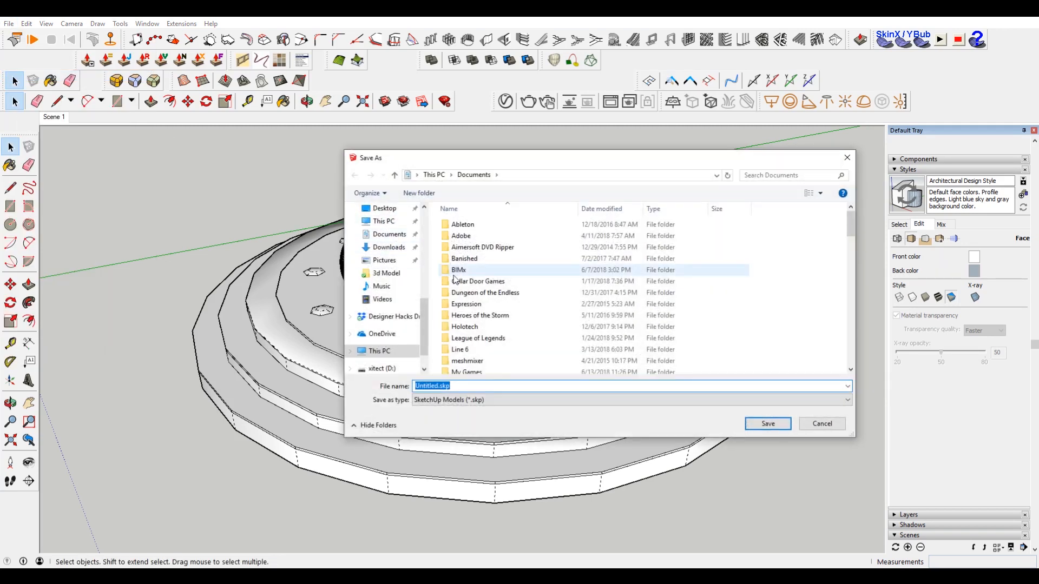
text(retrobike)
key(Return)
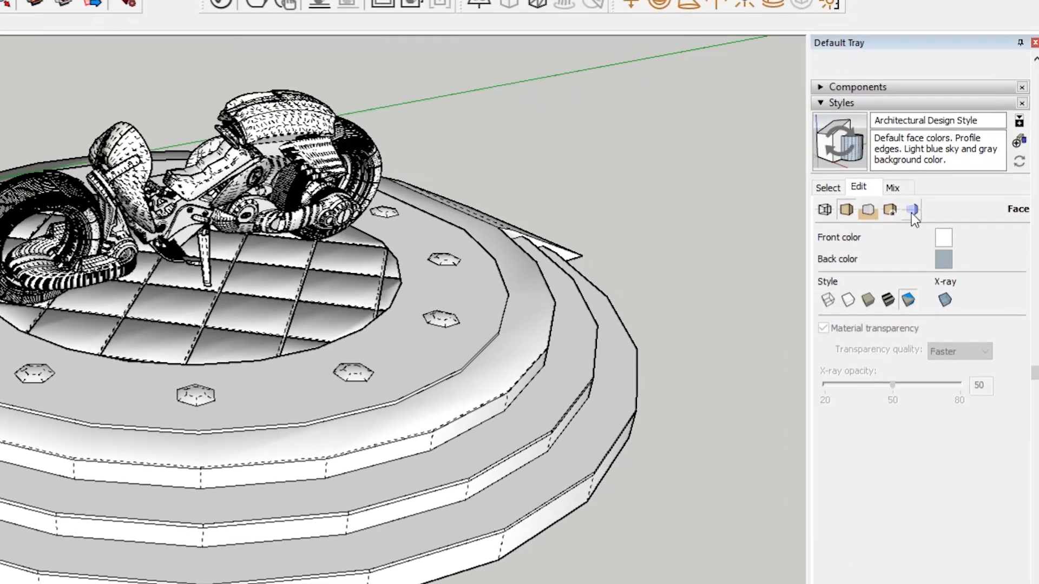
Turn off hidden geometry, model axes, section cuts, section fill and guides in the style's modeling settings, and update the style.
click(955, 239)
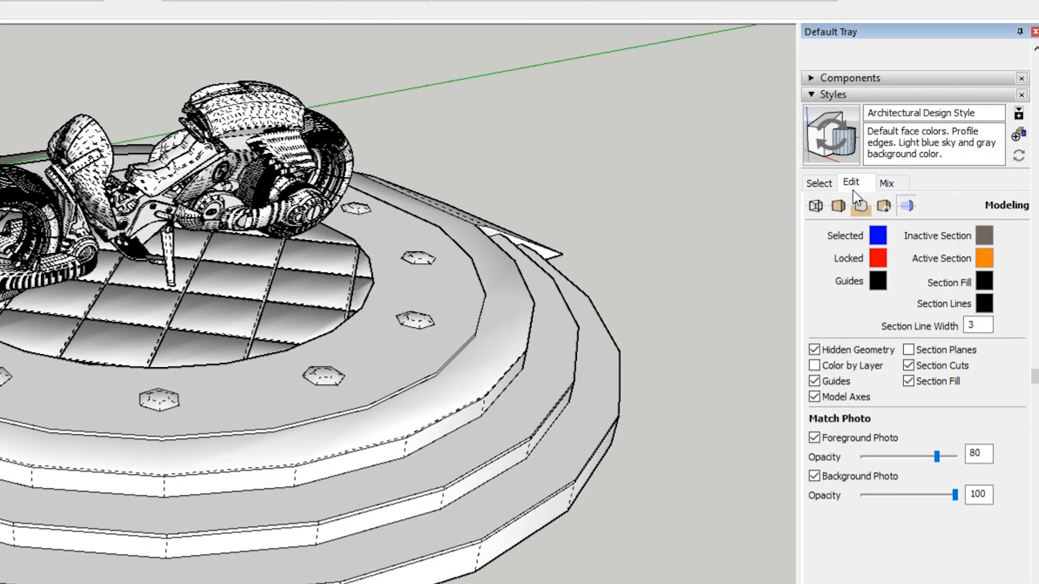
click(907, 207)
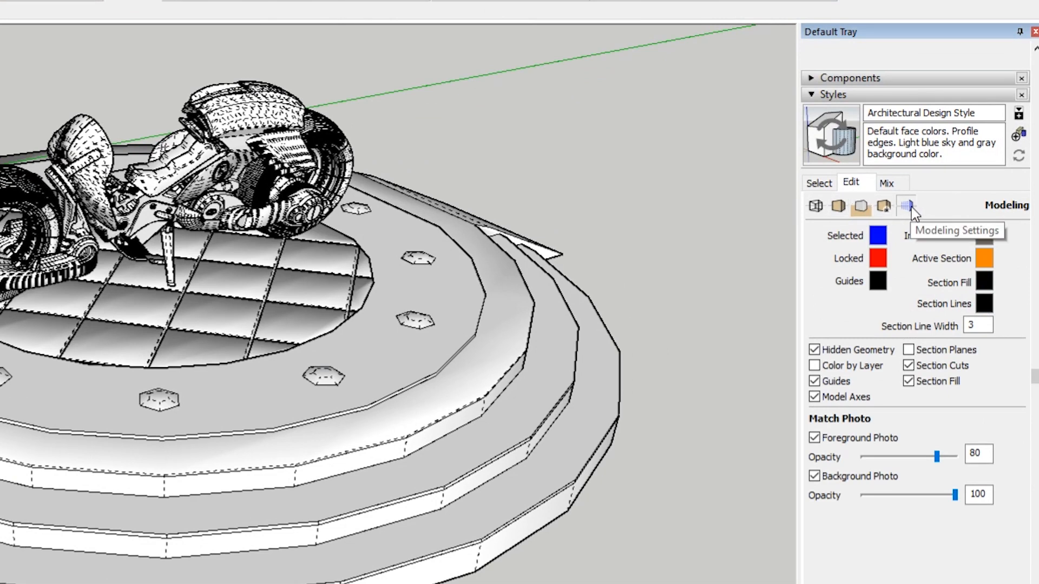
click(859, 350)
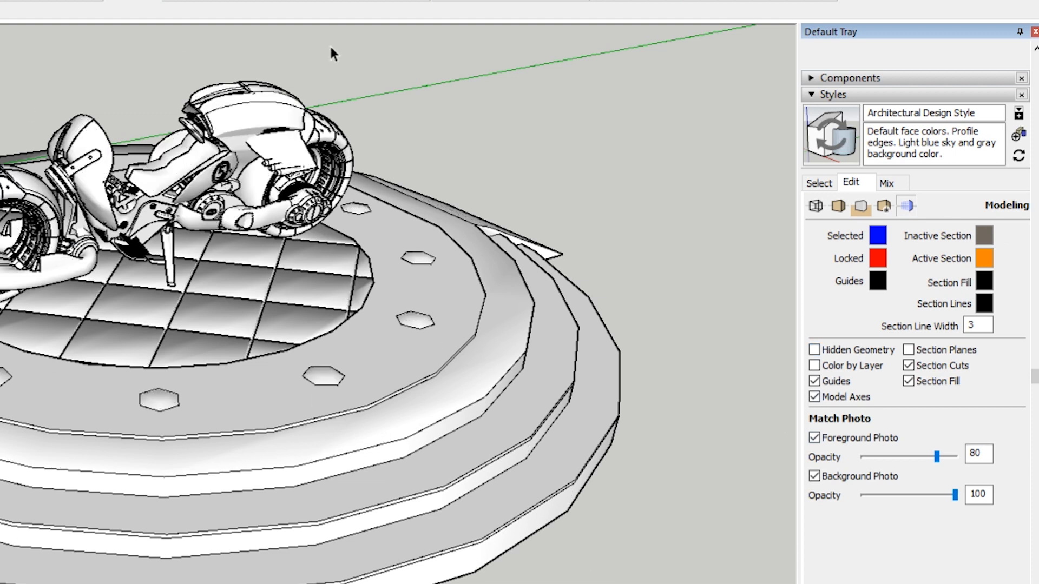
click(851, 400)
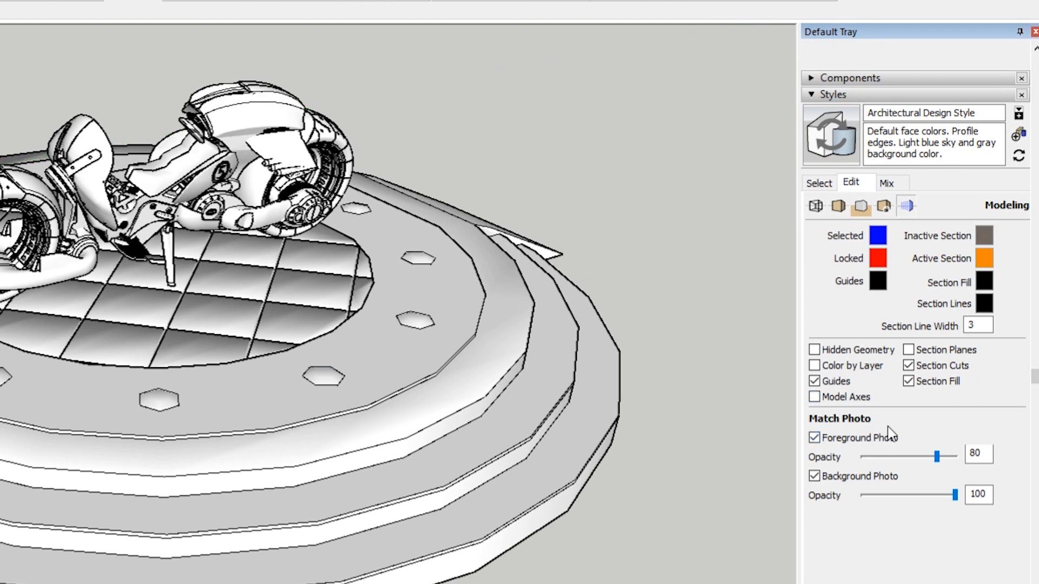
click(909, 365)
click(909, 381)
click(826, 385)
click(828, 130)
Compare the model's line display in the style's edge settings with edges and profiles off, and switch both back on.
click(814, 205)
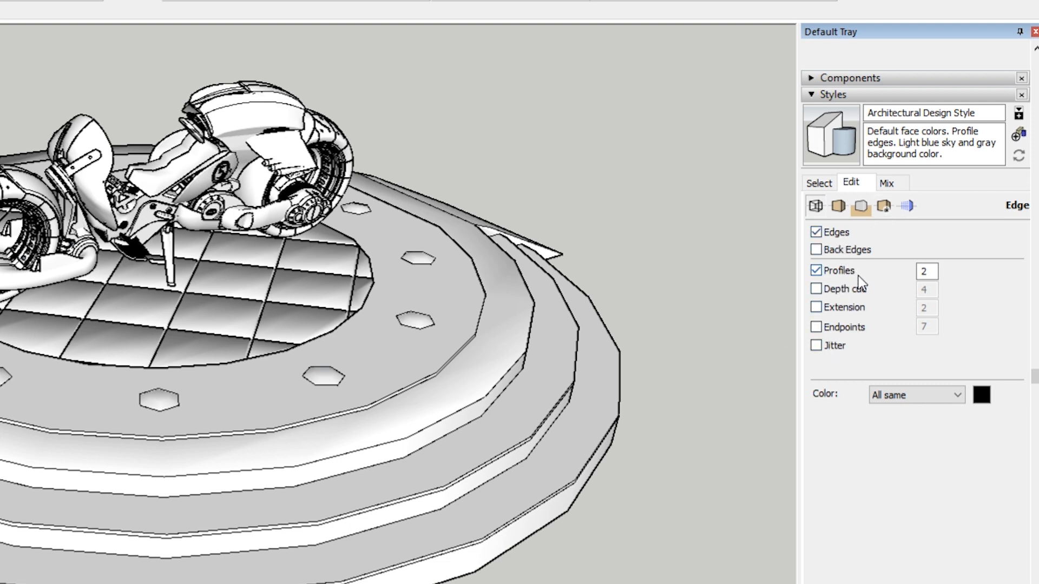
click(837, 271)
click(837, 270)
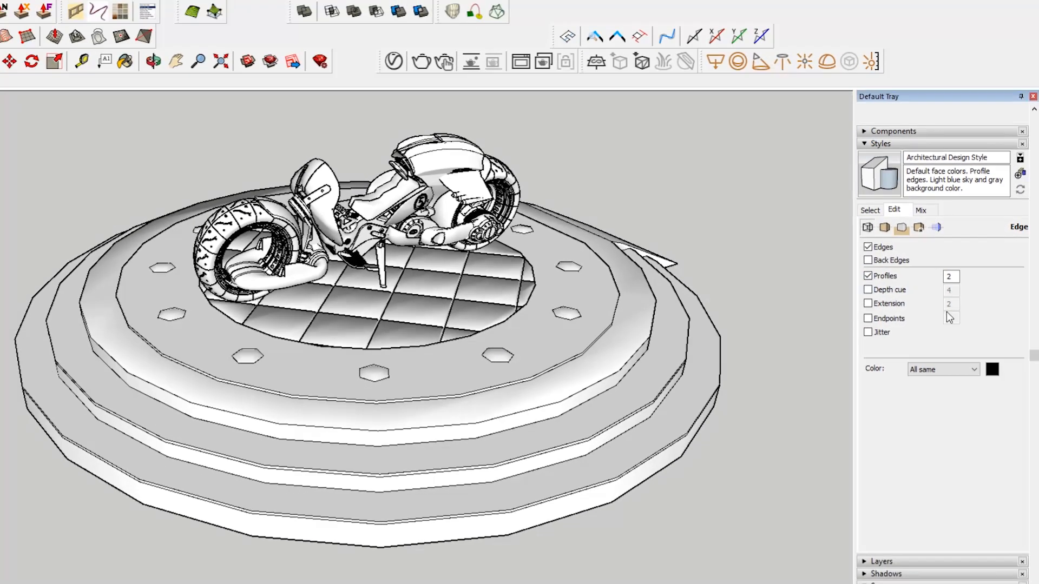
click(860, 245)
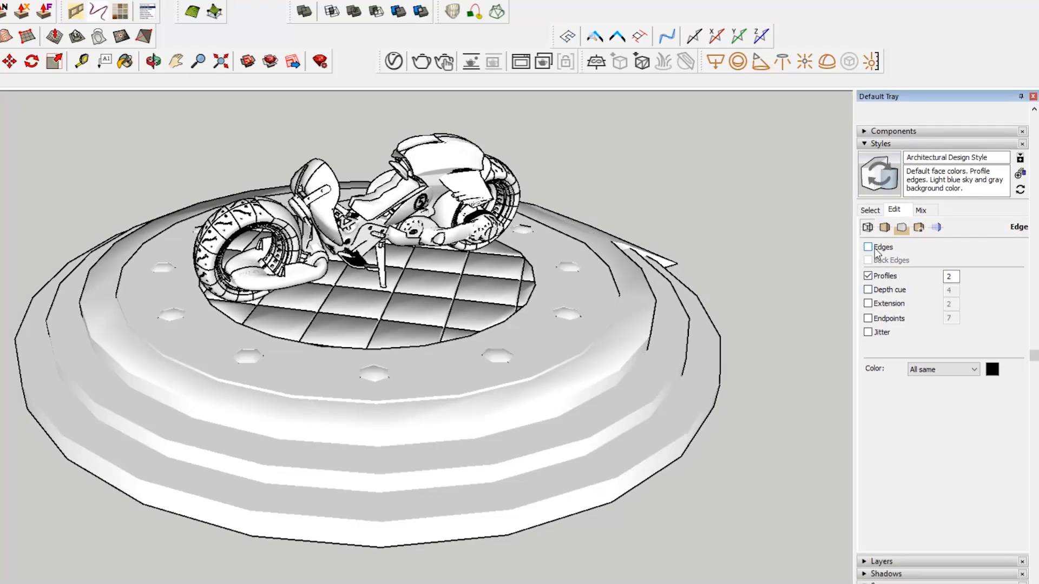
click(877, 278)
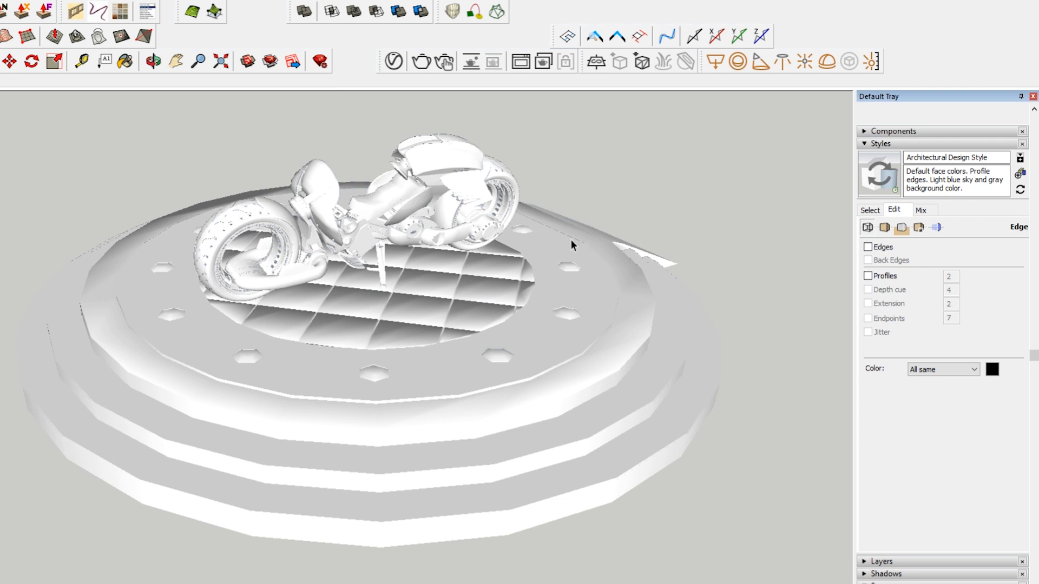
click(869, 248)
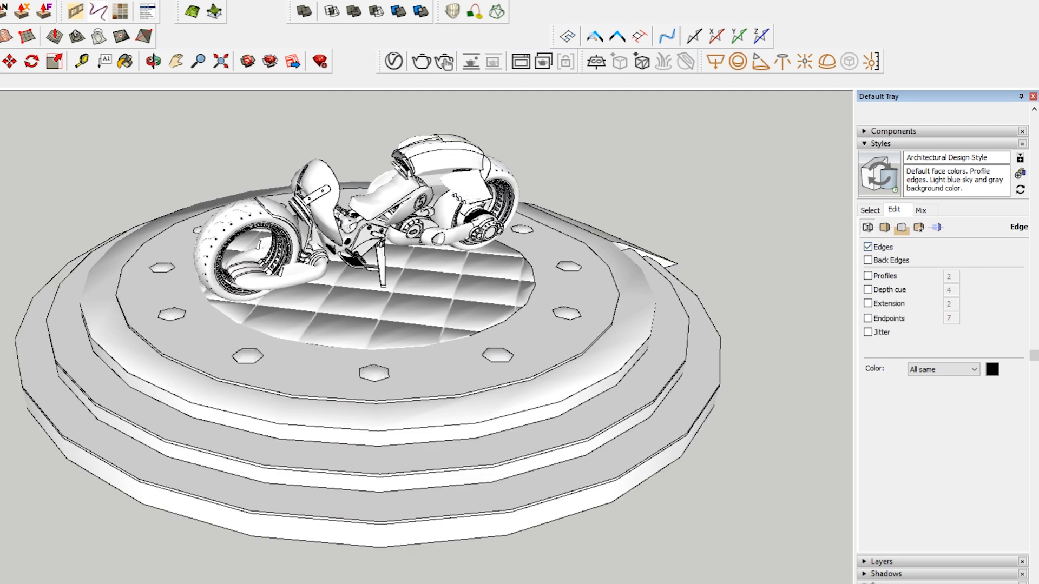
click(868, 276)
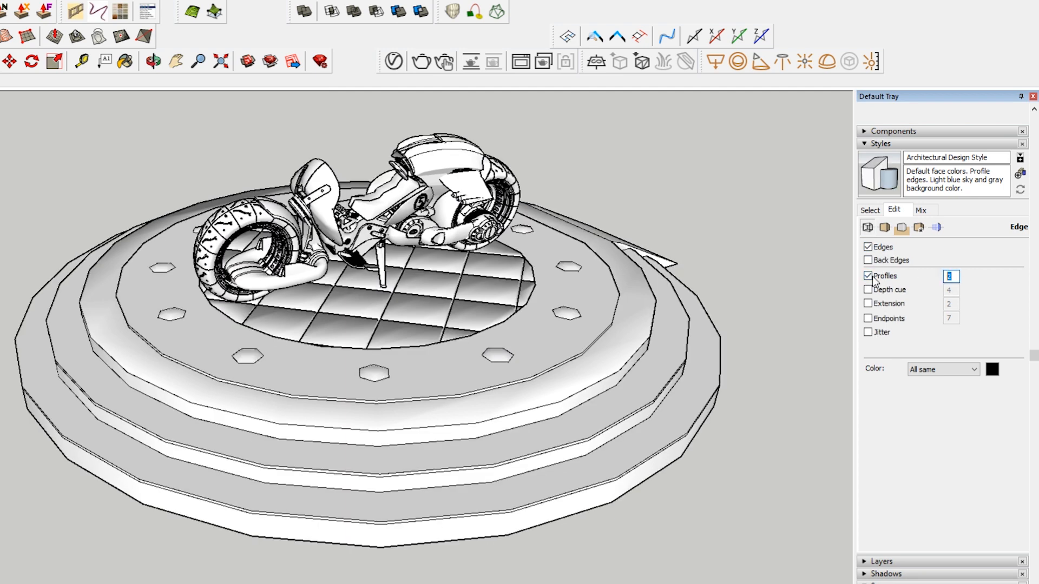
Try a profile line width of 5 and settle on a width of 1.
text(5)
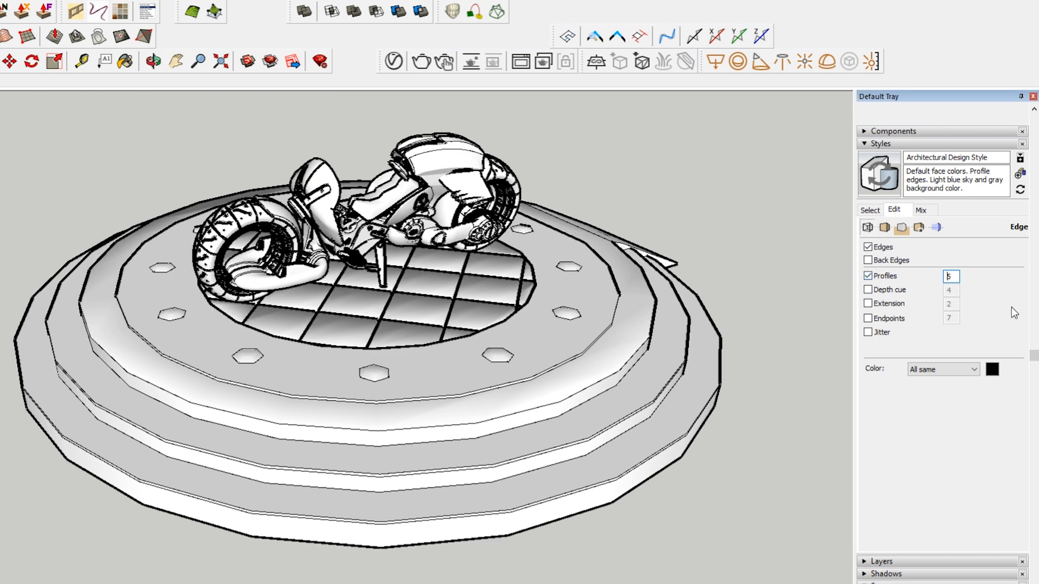
drag(954, 277, 899, 273)
text(1)
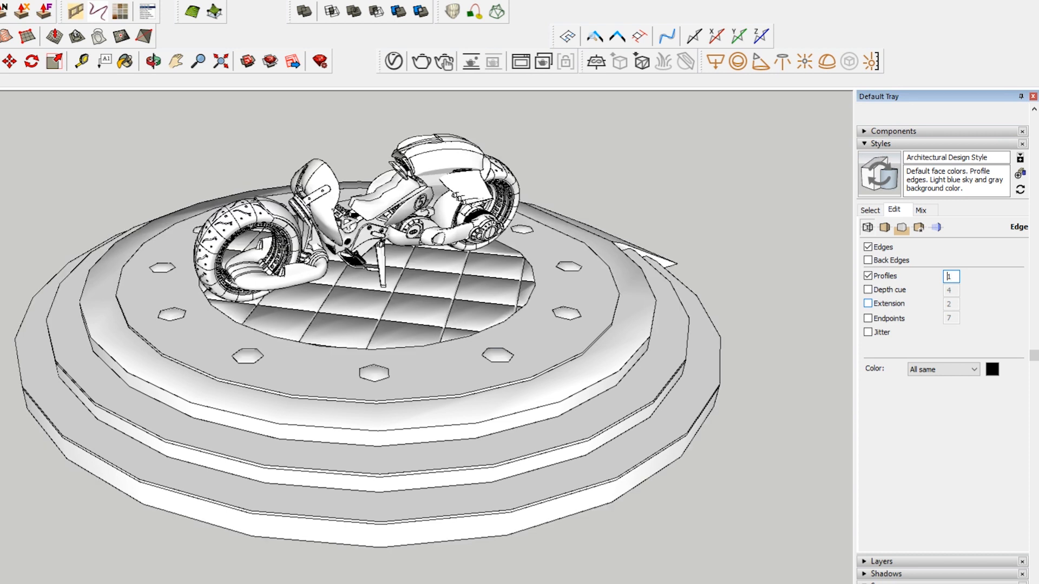
Try the display with back edges on and with profiles off, and restore both settings.
click(888, 260)
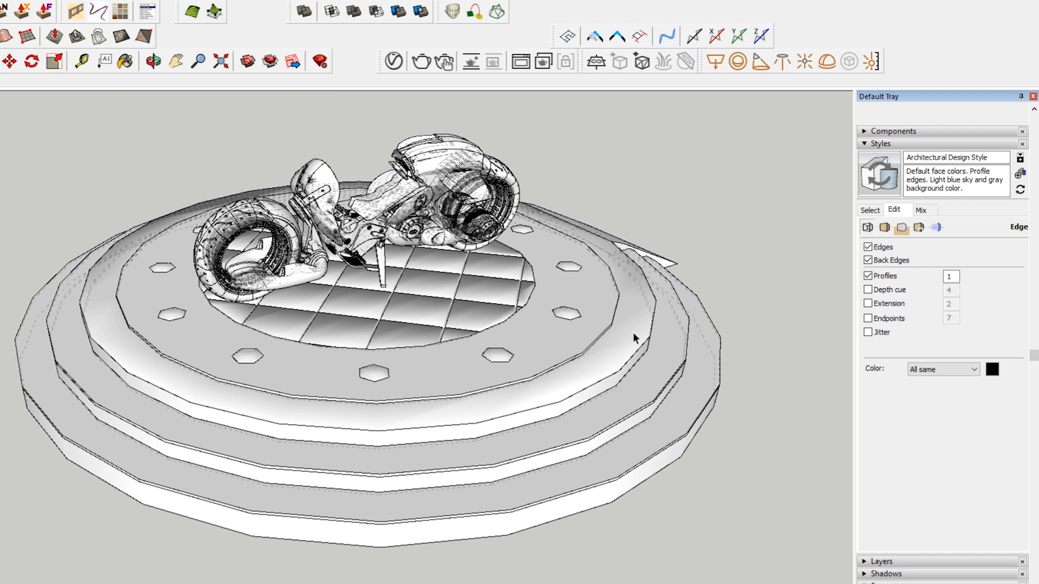
click(871, 261)
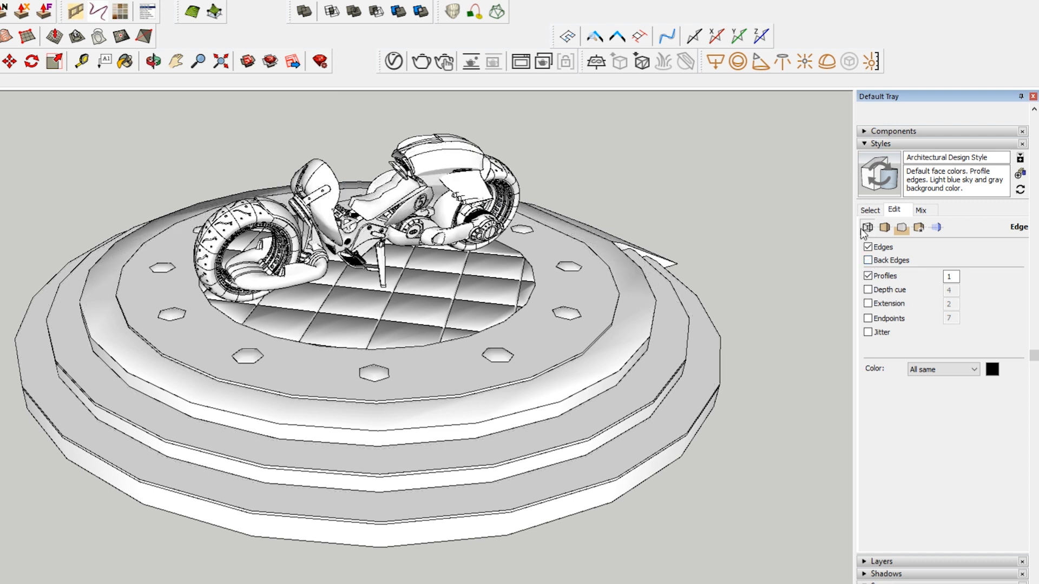
click(888, 276)
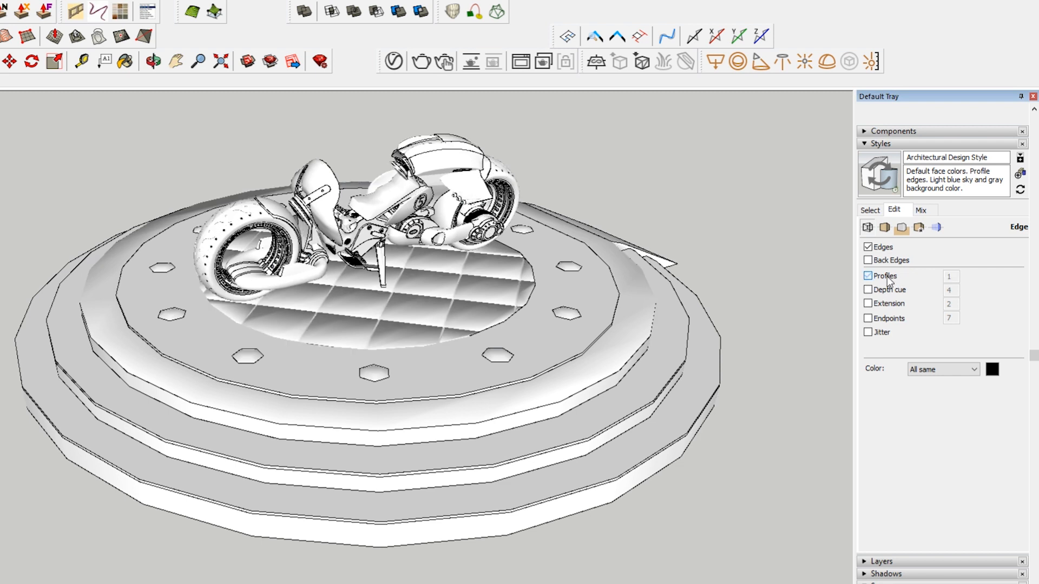
click(888, 276)
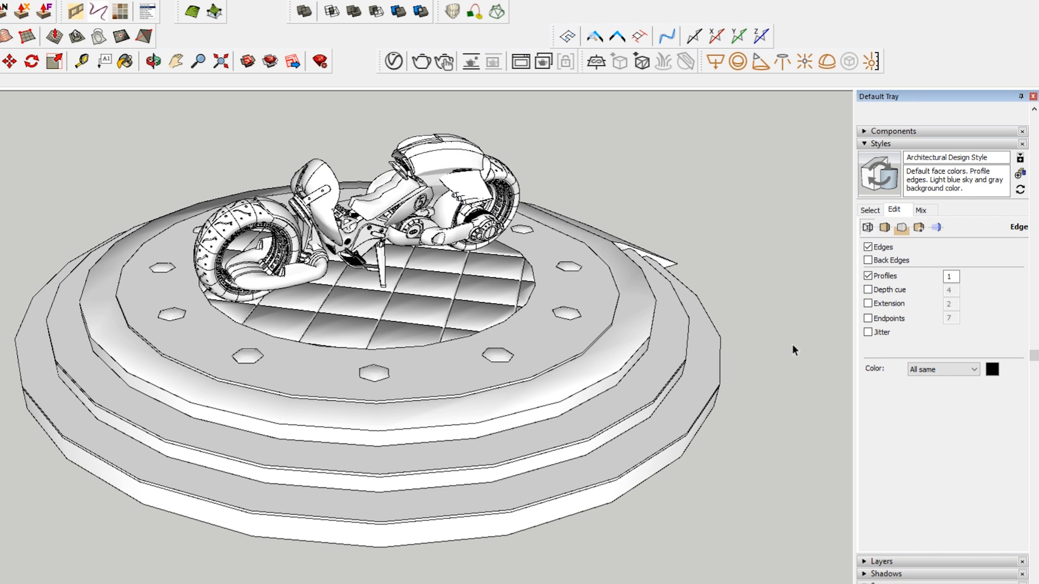
click(870, 276)
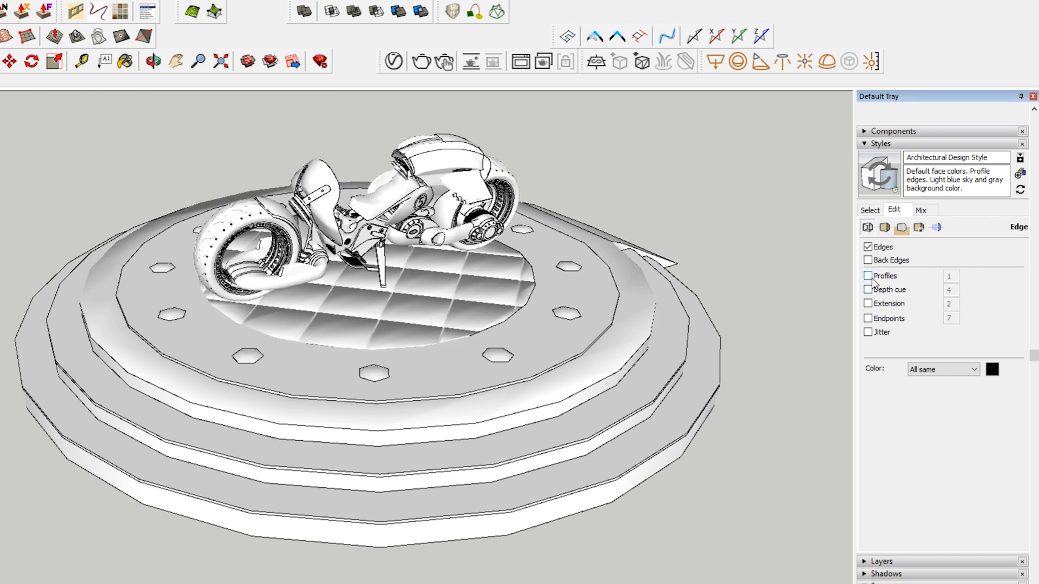
click(869, 276)
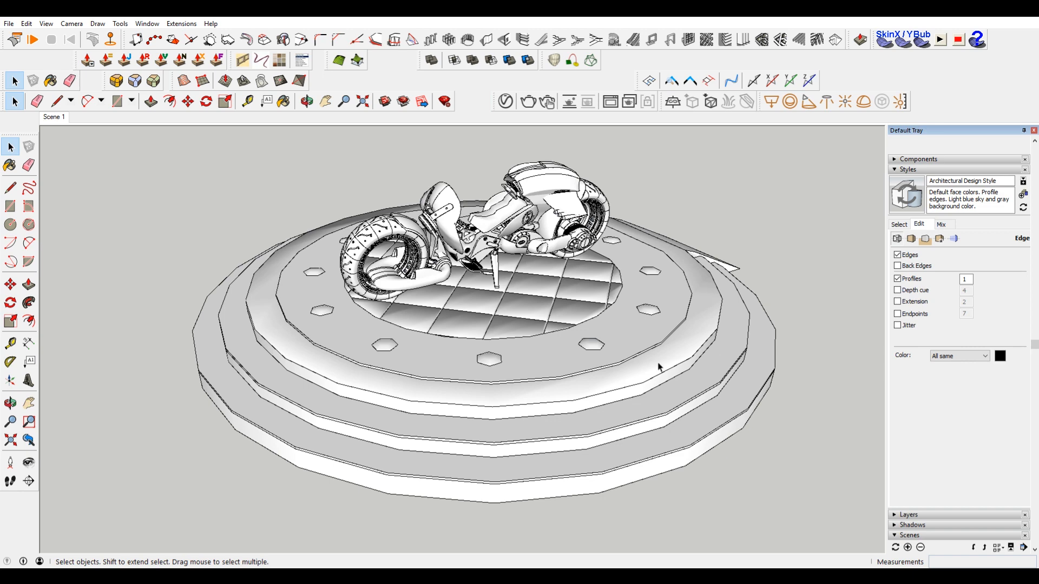
Export the current view as the 2D graphic retrobike.png in the Downloads folder.
click(10, 24)
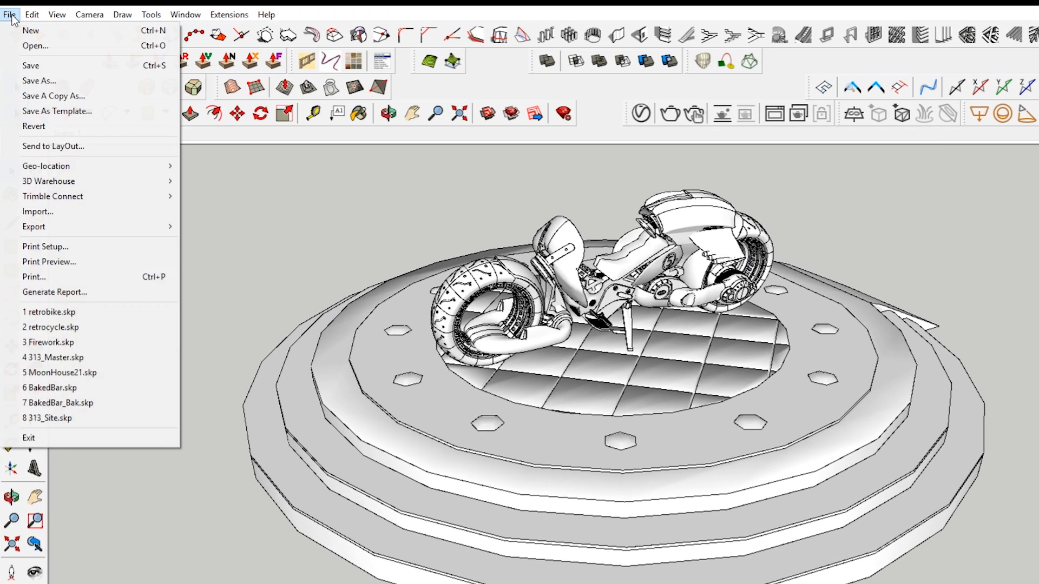
mouse_move(68, 224)
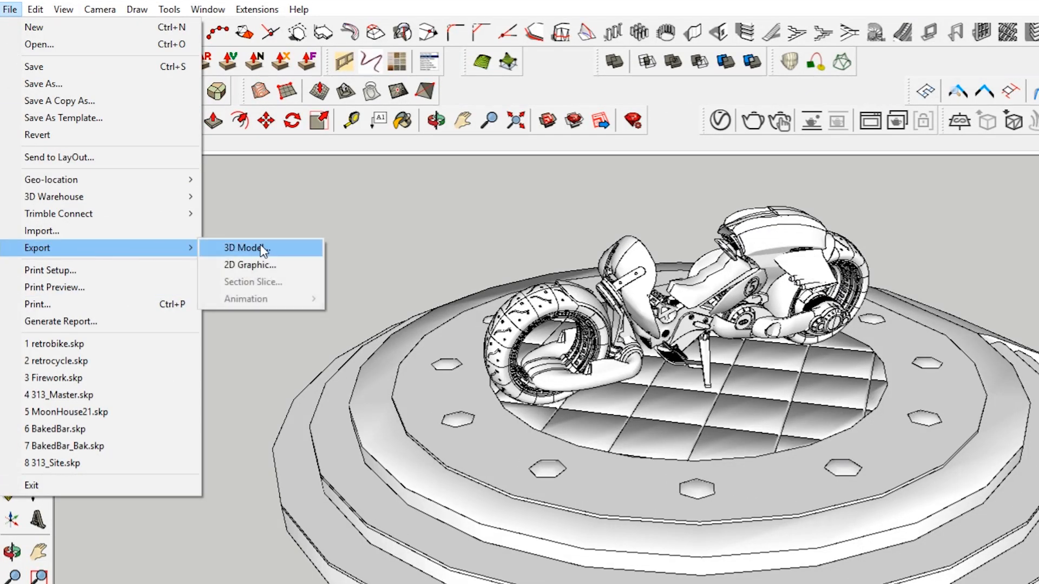
click(260, 264)
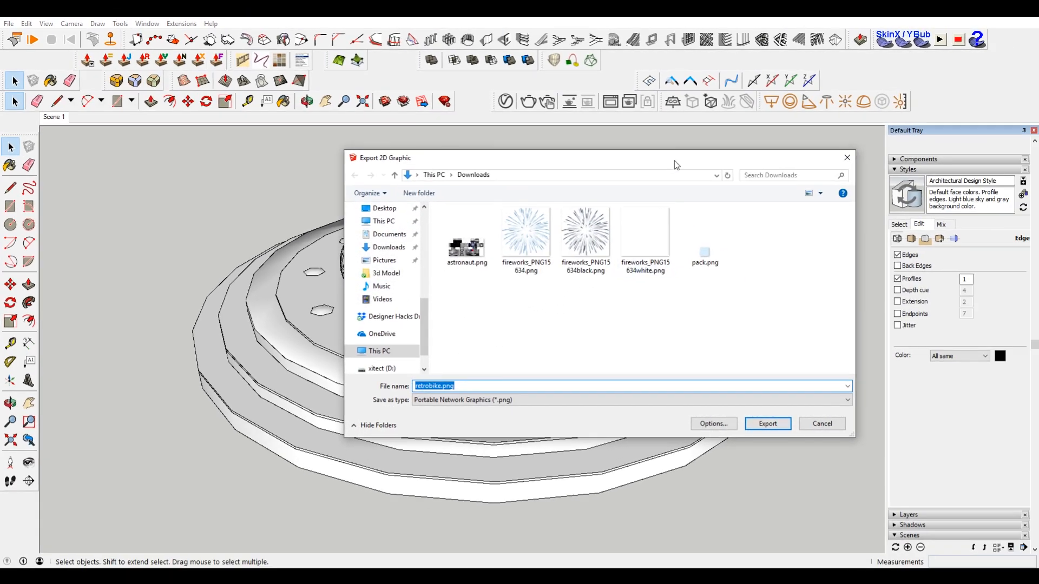
drag(674, 161, 871, 178)
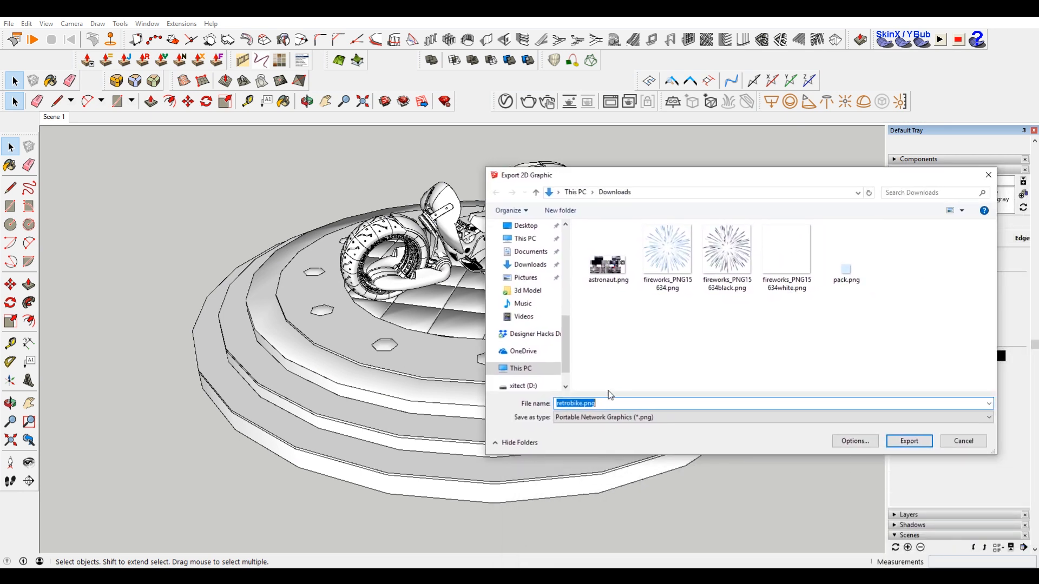
key(Return)
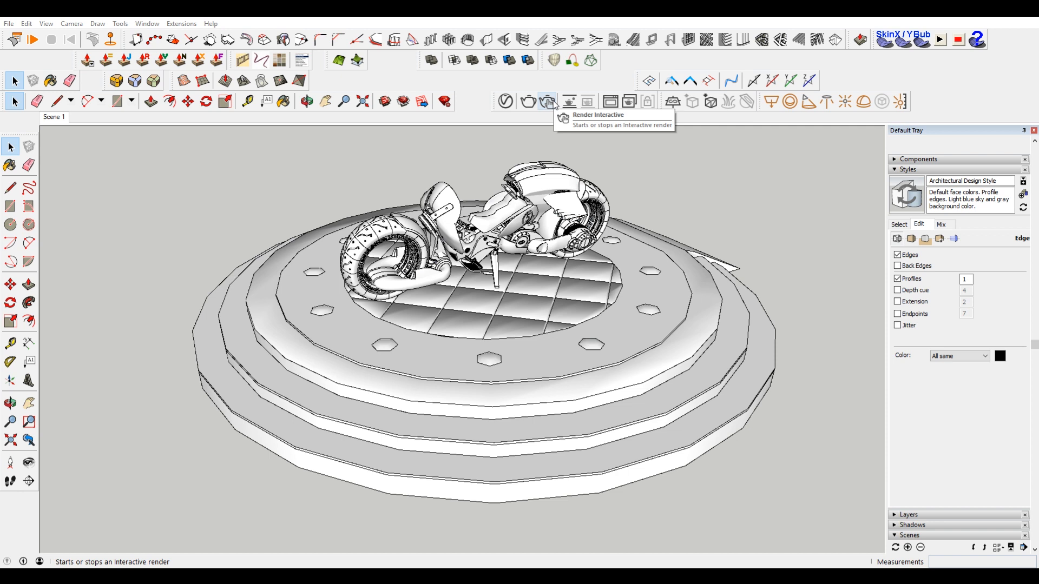
Start a V-Ray interactive render of the scene and move the frame buffer clear of the motorcycle.
click(553, 103)
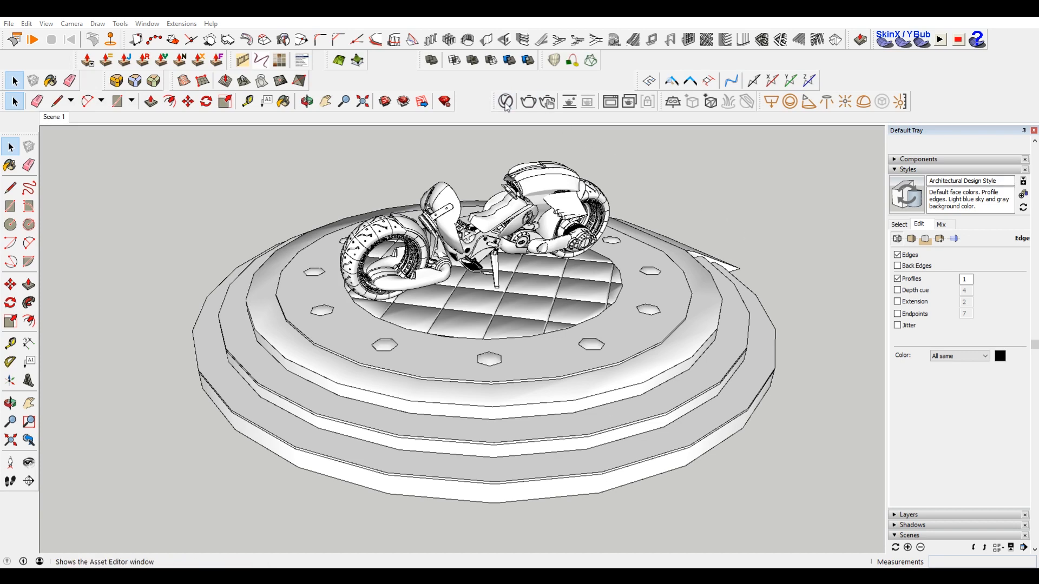
click(528, 101)
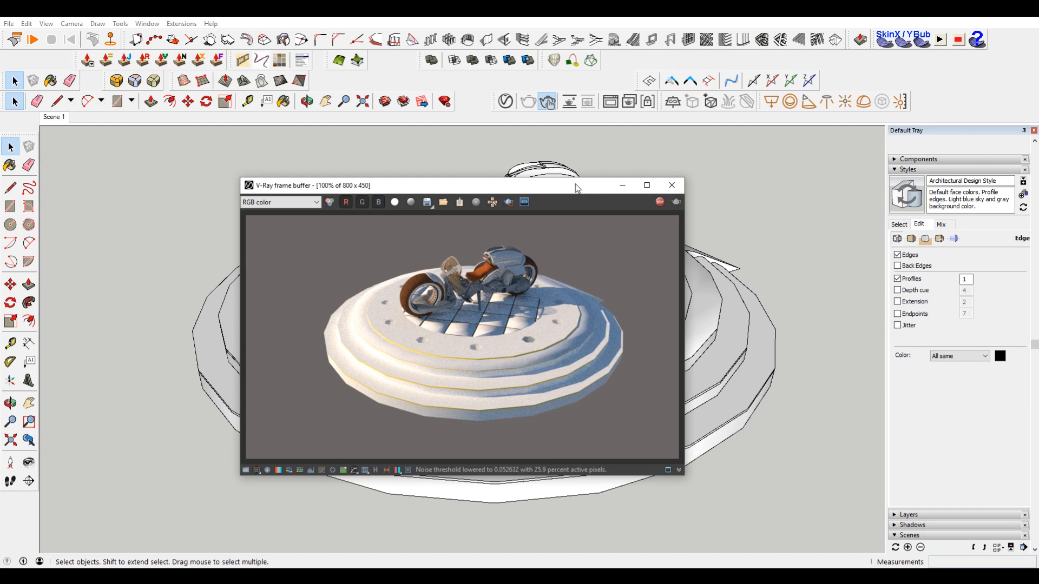
drag(577, 188, 453, 246)
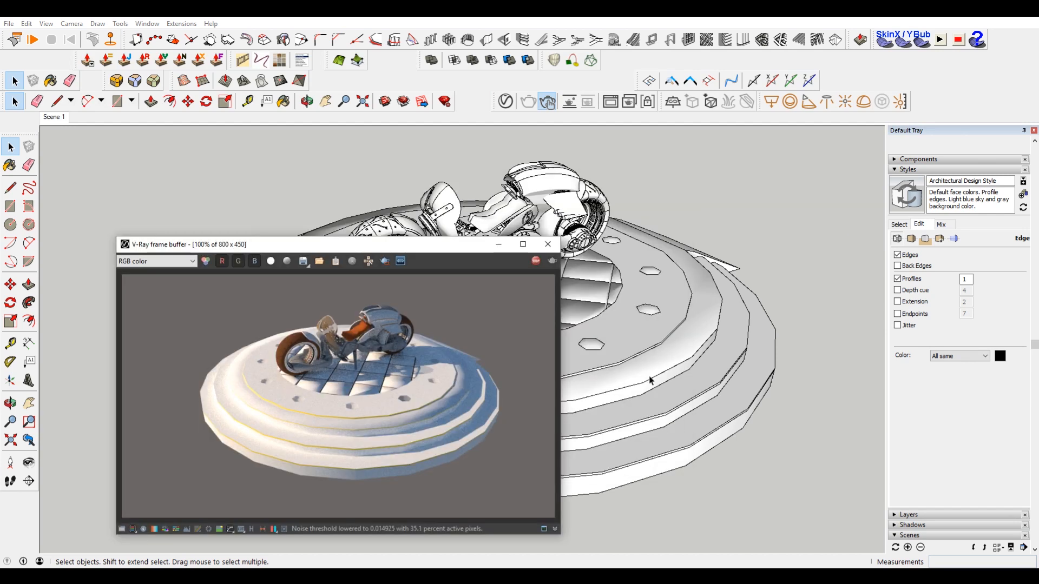
Turn on Material Override in the V-Ray render settings and add an infinite ground plane beneath the platform.
click(505, 101)
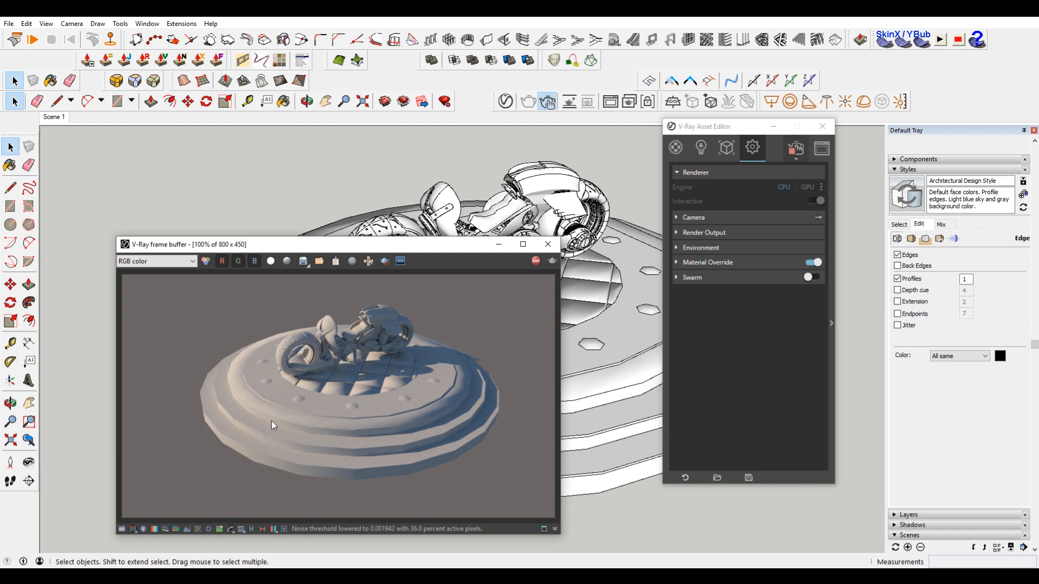
mouse_move(357, 248)
mouse_down()
mouse_move(478, 224)
mouse_move(725, 225)
mouse_up()
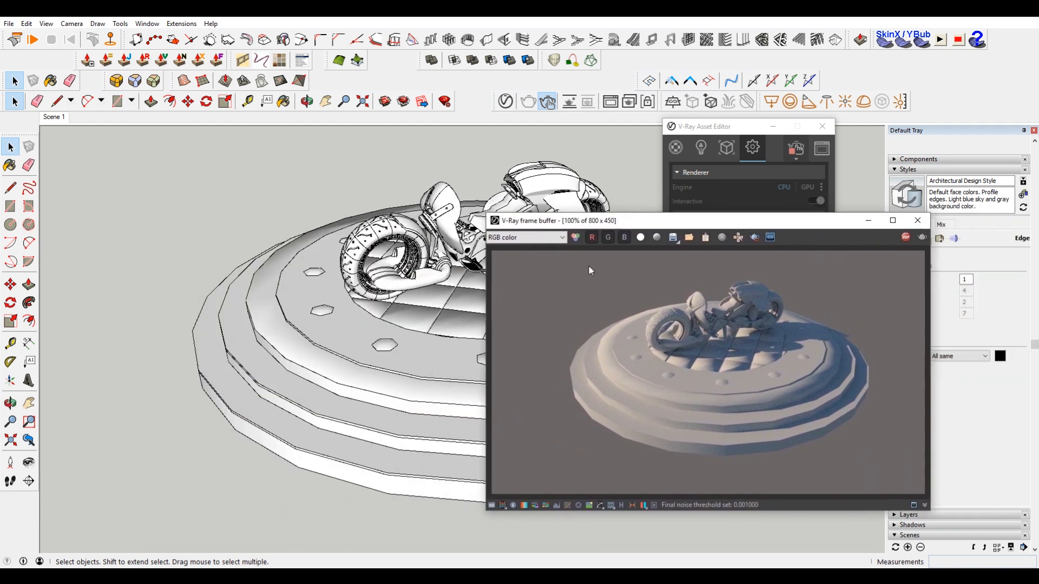
click(673, 101)
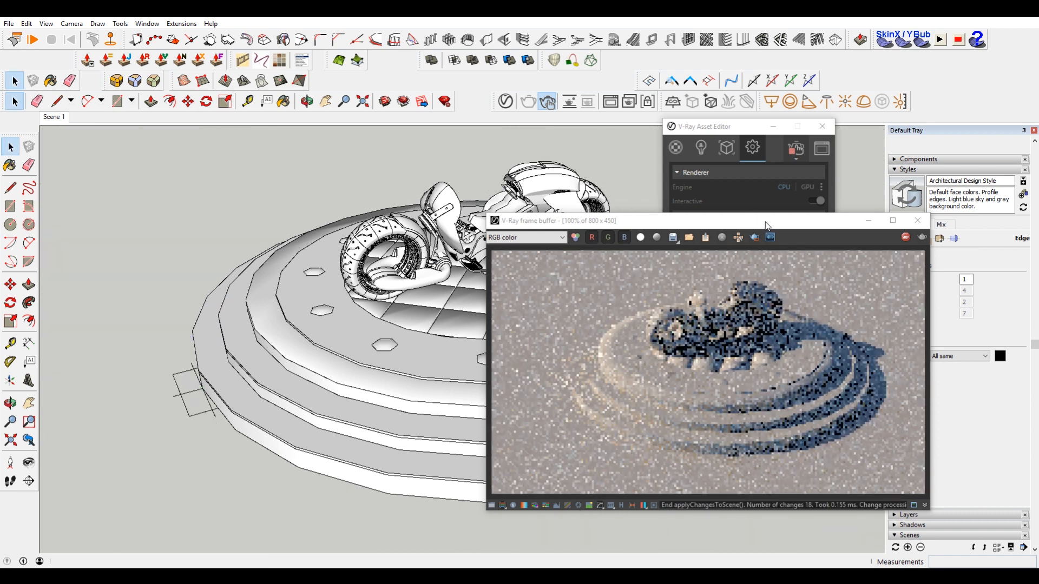
drag(751, 222, 542, 198)
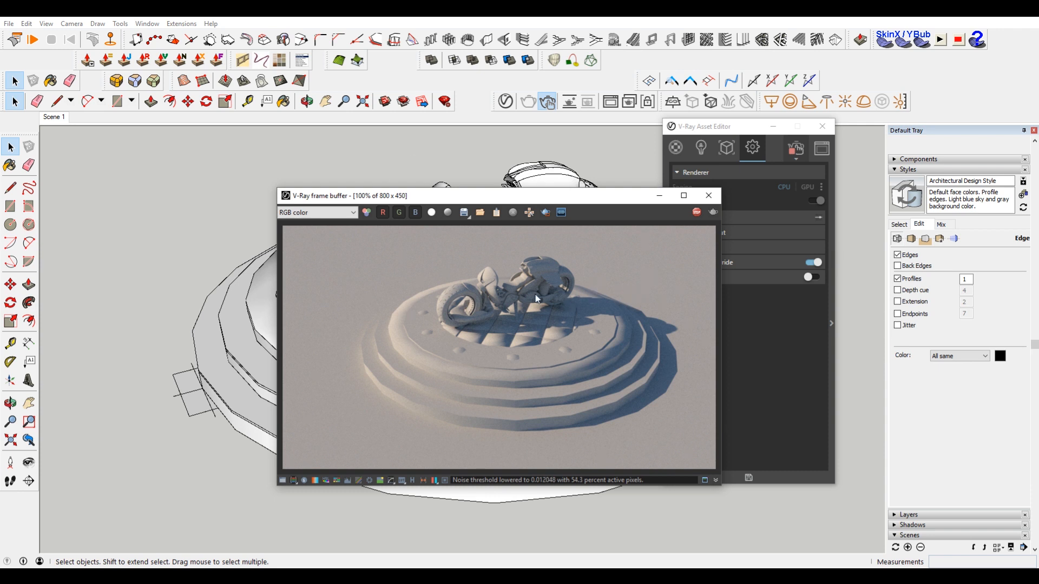
Copy the clay render from the V-Ray frame buffer to the clipboard, then switch to Photoshop and open retrobike.png.
click(496, 213)
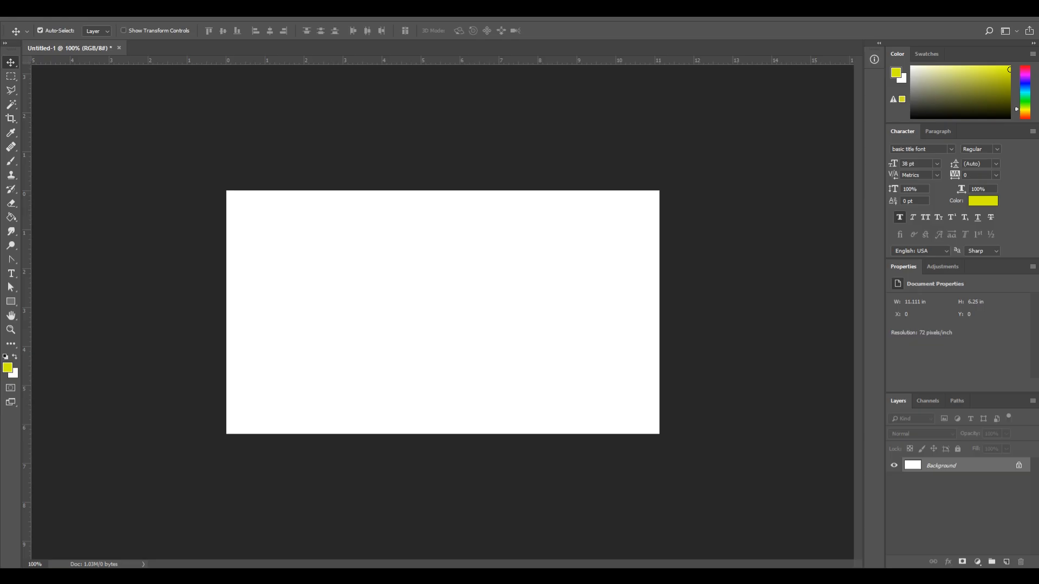
click(34, 18)
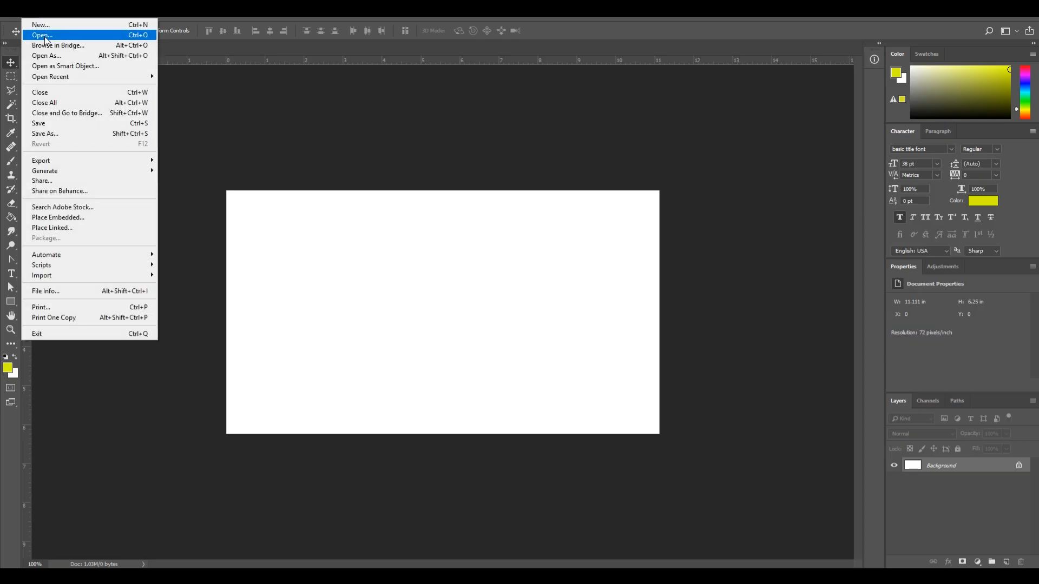
click(46, 36)
mouse_move(509, 99)
mouse_down()
mouse_move(511, 164)
mouse_move(509, 108)
mouse_up()
double_click(275, 226)
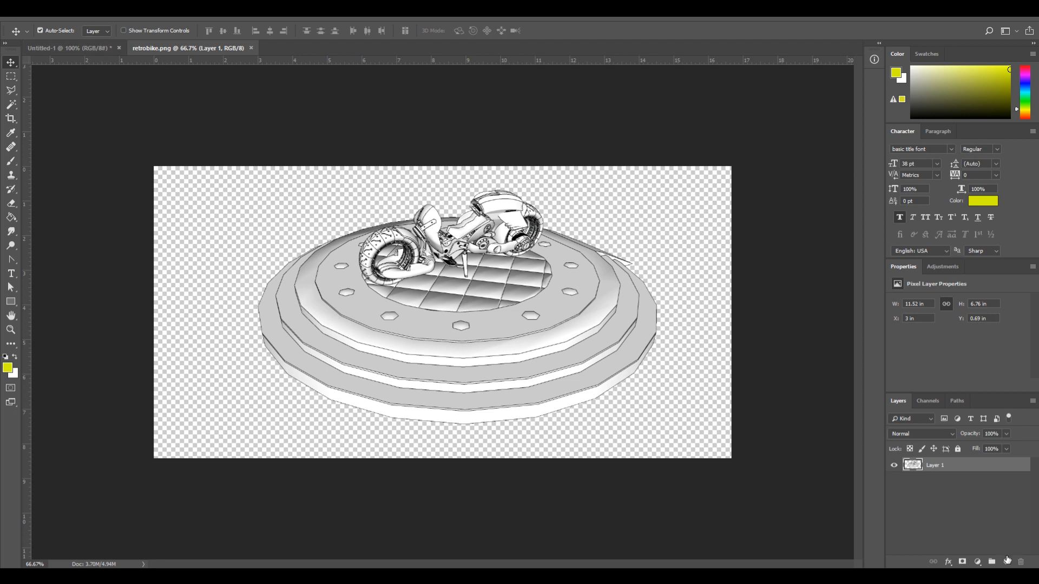
Try to paste the clay render onto a new layer above the line drawing, and undo the paste.
click(1006, 562)
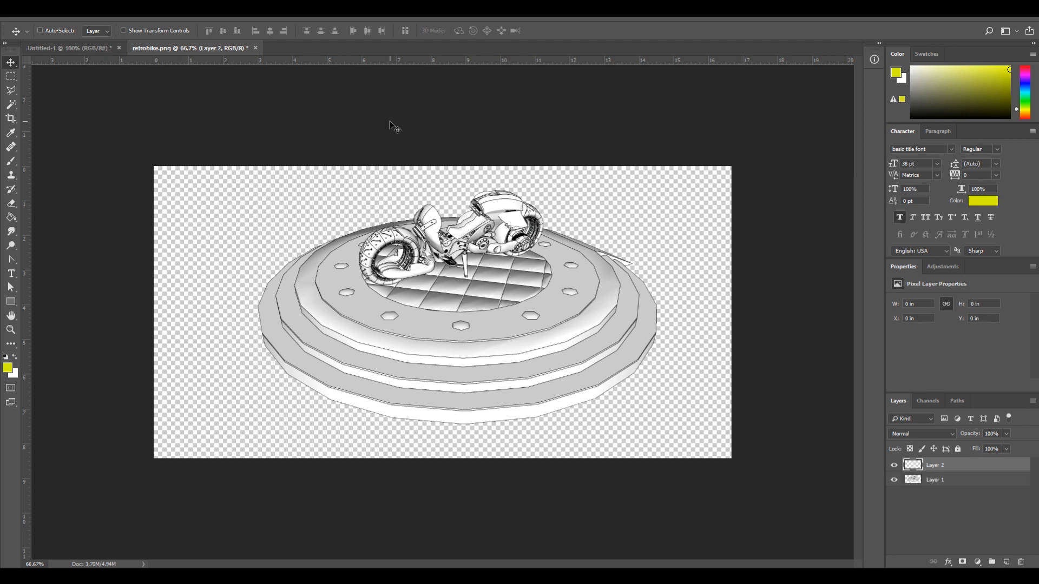
key(ctrl+v)
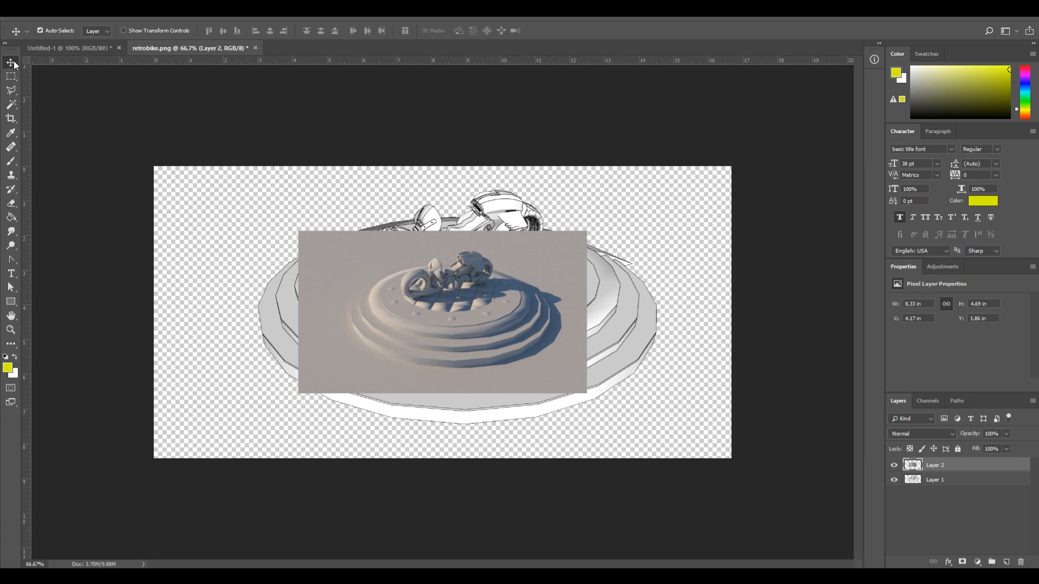
key(ctrl+z)
Create a new 800 x 450 pixel document at 72 pixels/inch and paste the clay render into it.
click(18, 11)
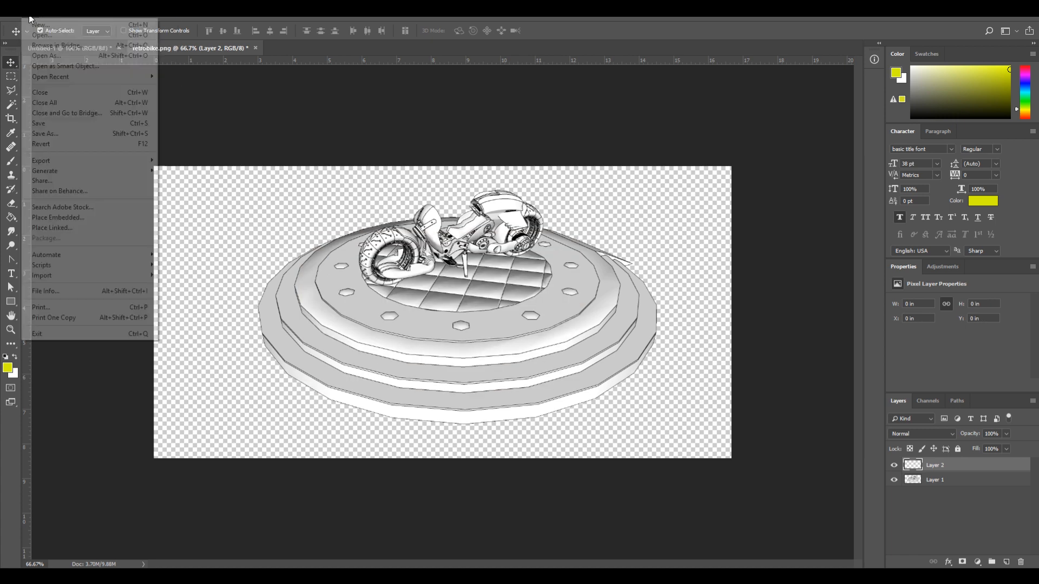
click(36, 25)
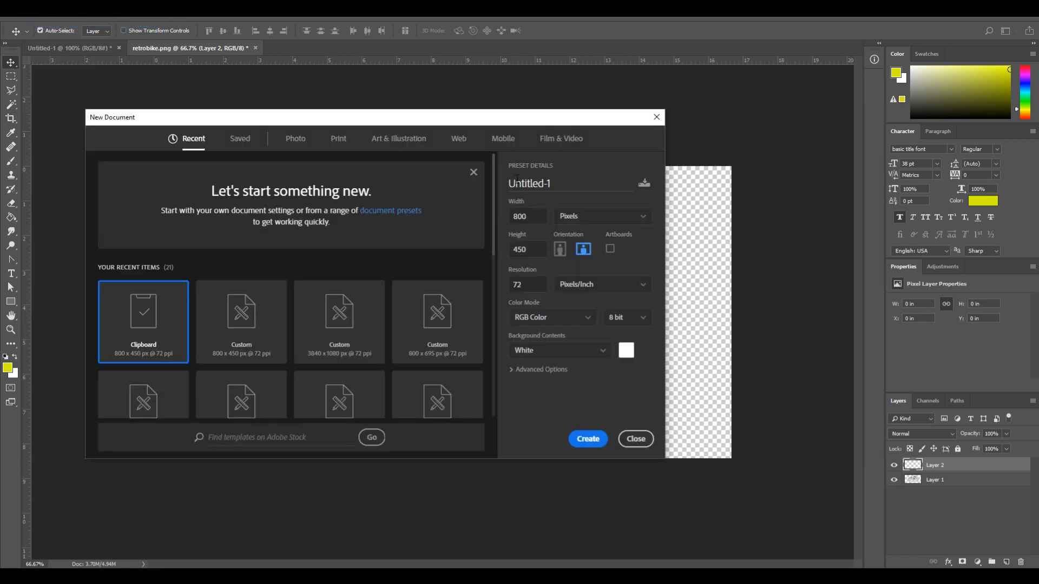
key(Return)
key(ctrl+v)
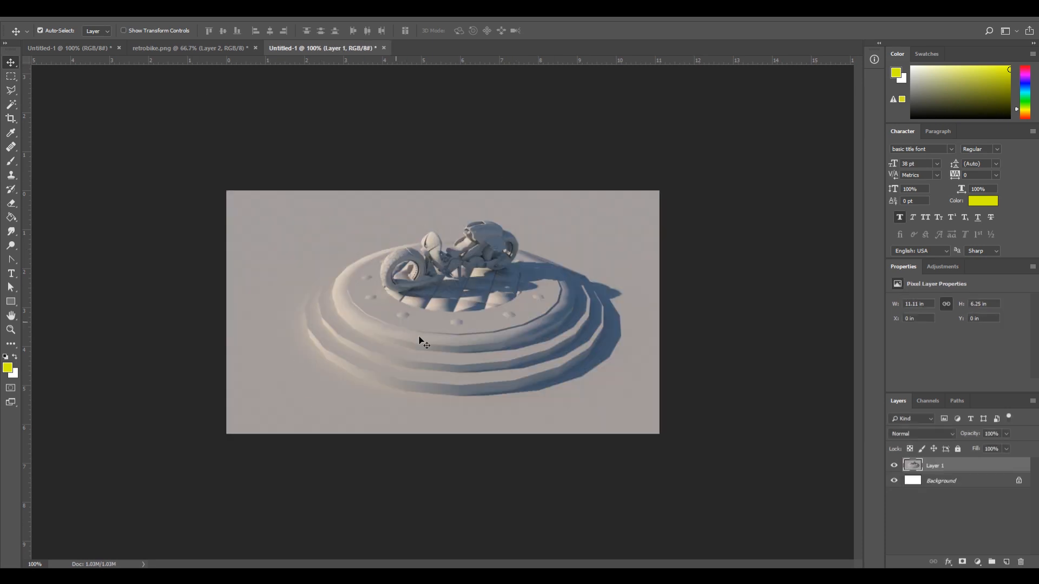
Crop the left and bottom margins of the render so the image is about 10.17 x 5.72 in.
click(11, 118)
drag(227, 313, 235, 313)
drag(443, 433, 447, 424)
drag(239, 313, 247, 312)
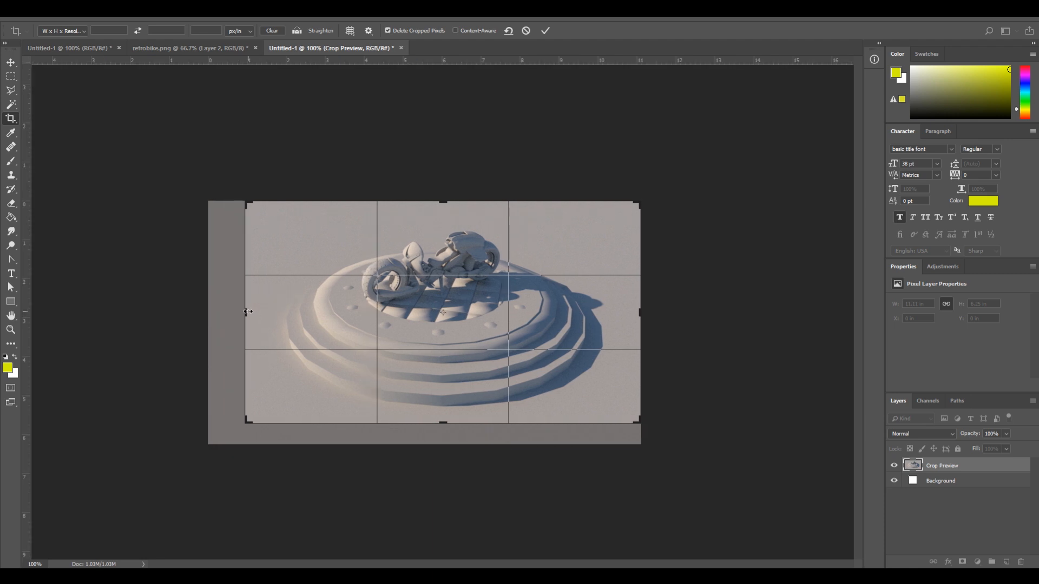
key(Return)
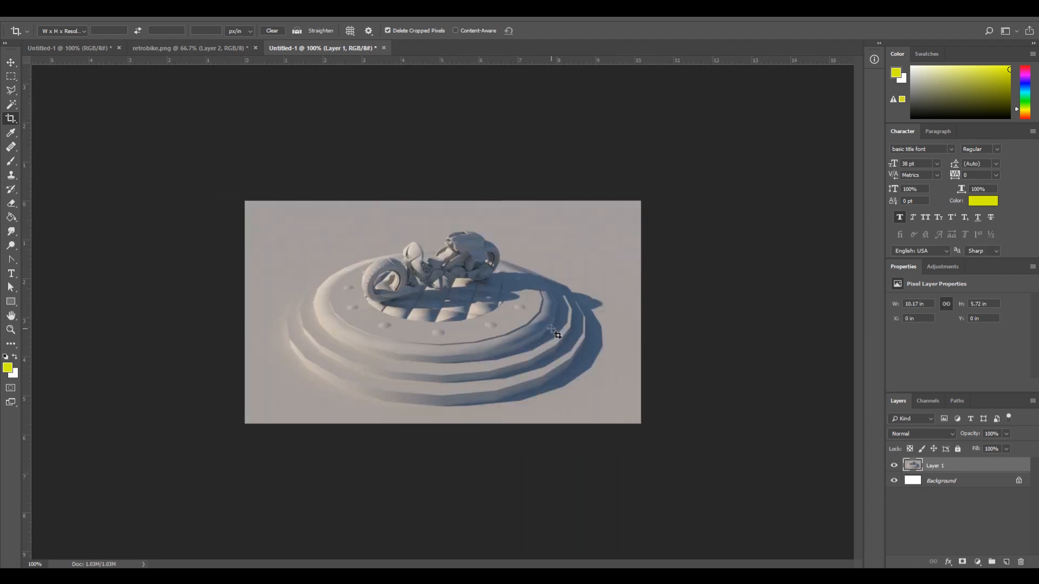
Copy the line drawing layer of retrobike.png into the cropped render document and set its blend mode to Multiply.
click(224, 50)
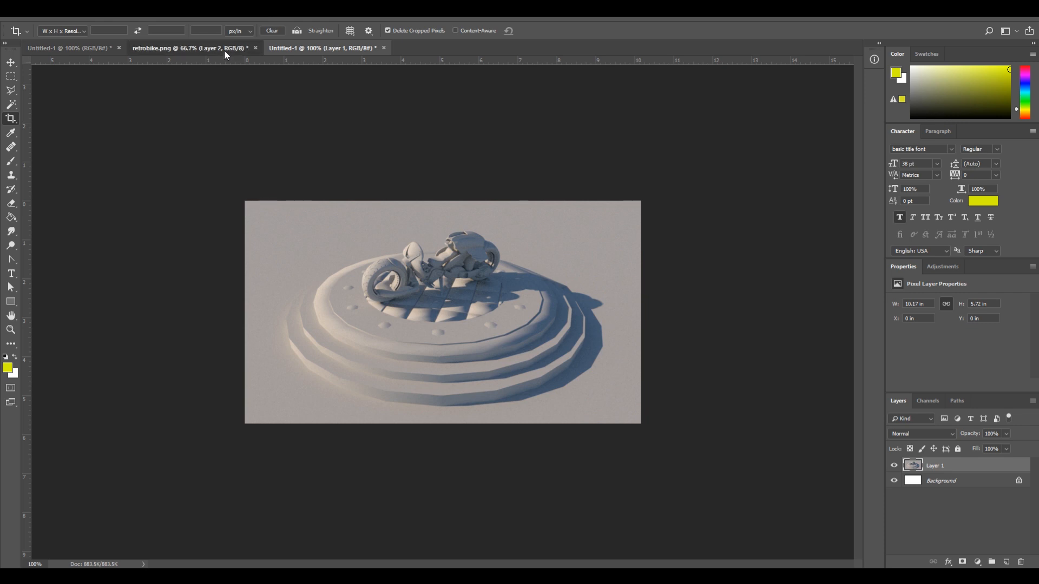
click(11, 62)
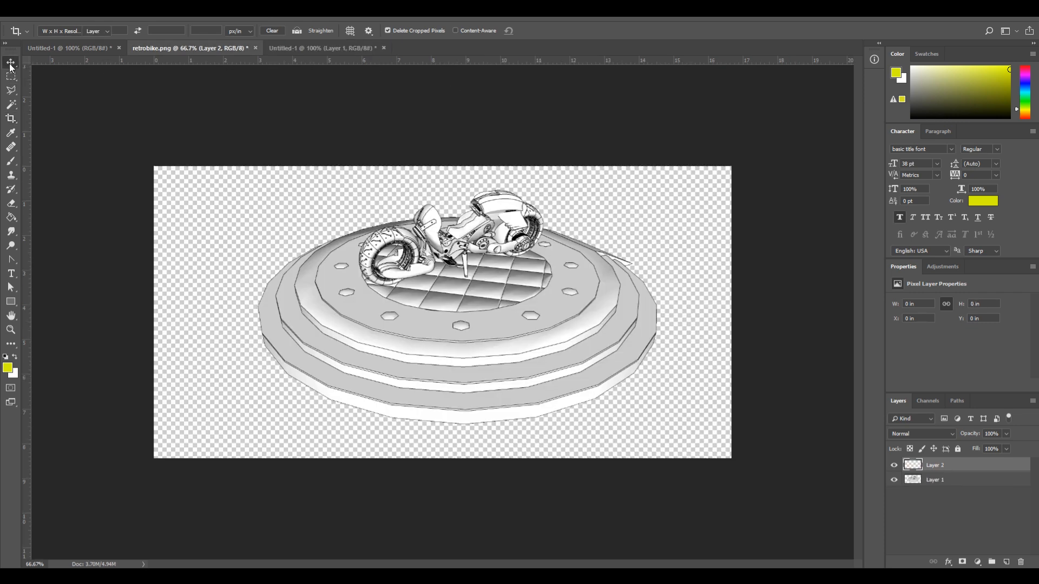
key(ctrl+a)
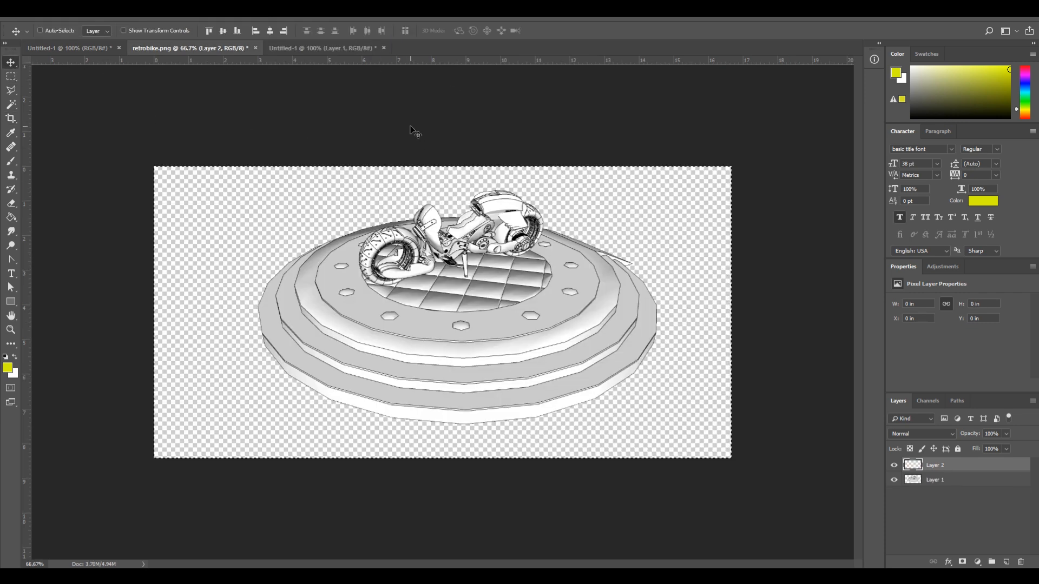
key(ctrl+c)
key(Return)
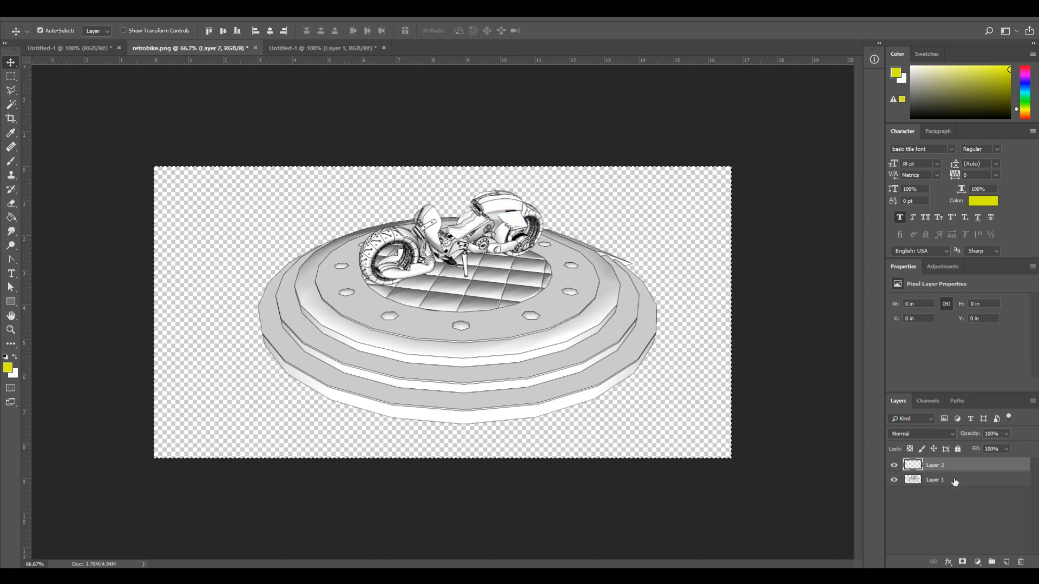
click(953, 480)
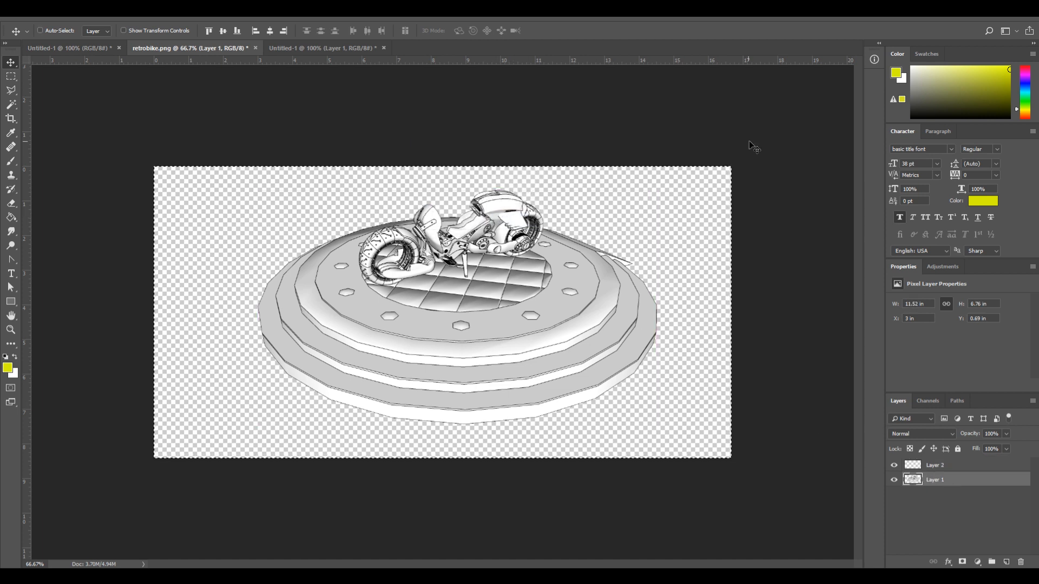
click(326, 49)
key(ctrl+v)
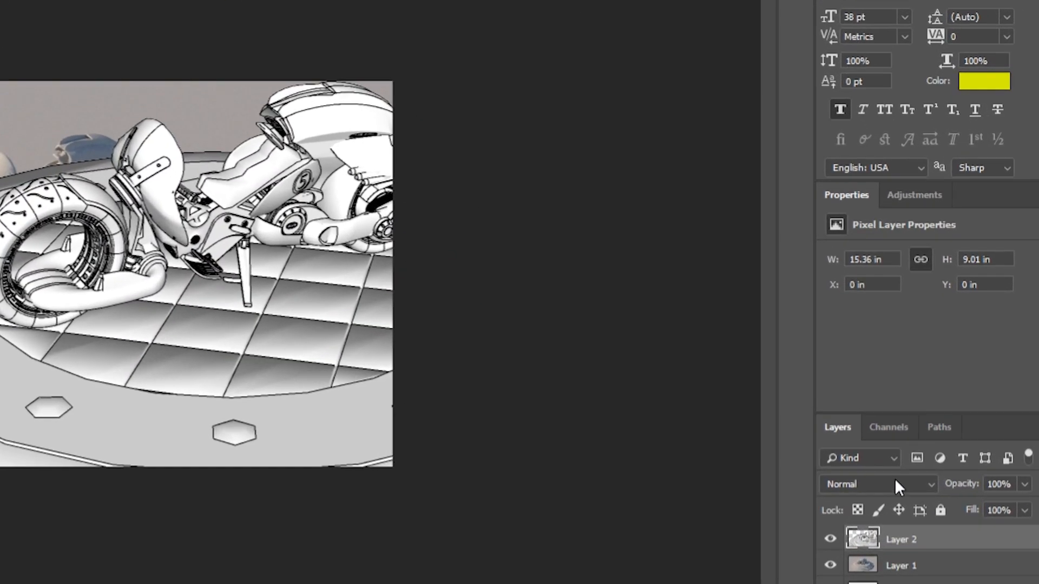
click(895, 484)
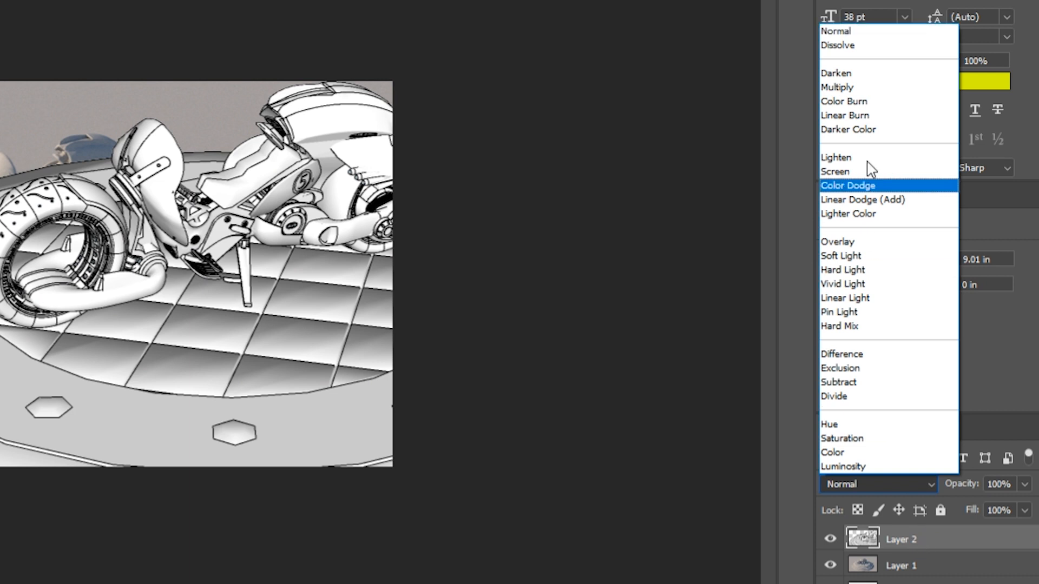
click(858, 89)
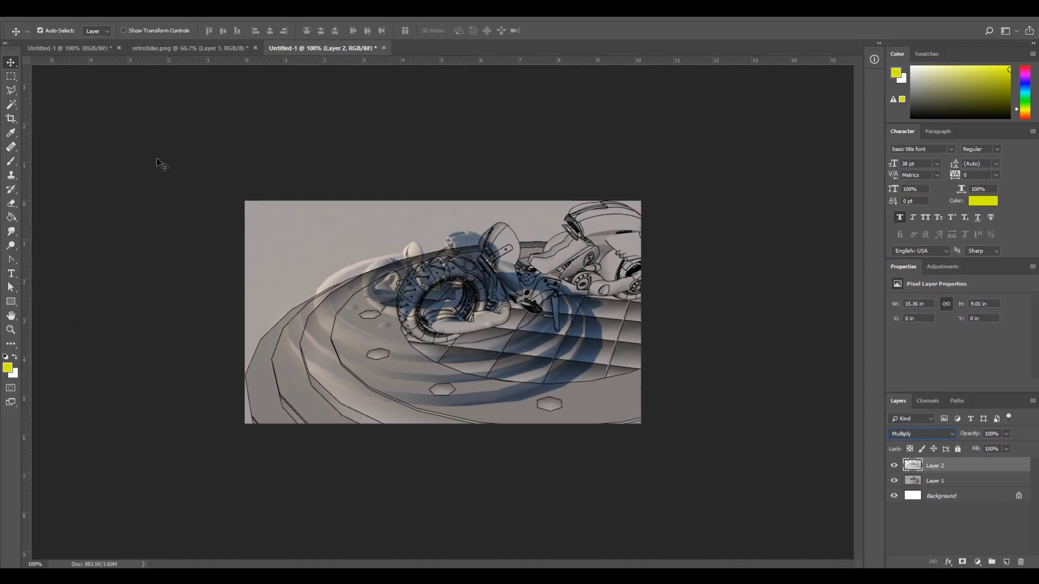
Scale the line drawing layer proportionally to about 53% and move it over the motorcycle and platform in the render.
drag(523, 330, 422, 291)
key(ctrl+t)
shift+drag(731, 160, 417, 247)
drag(325, 403, 459, 296)
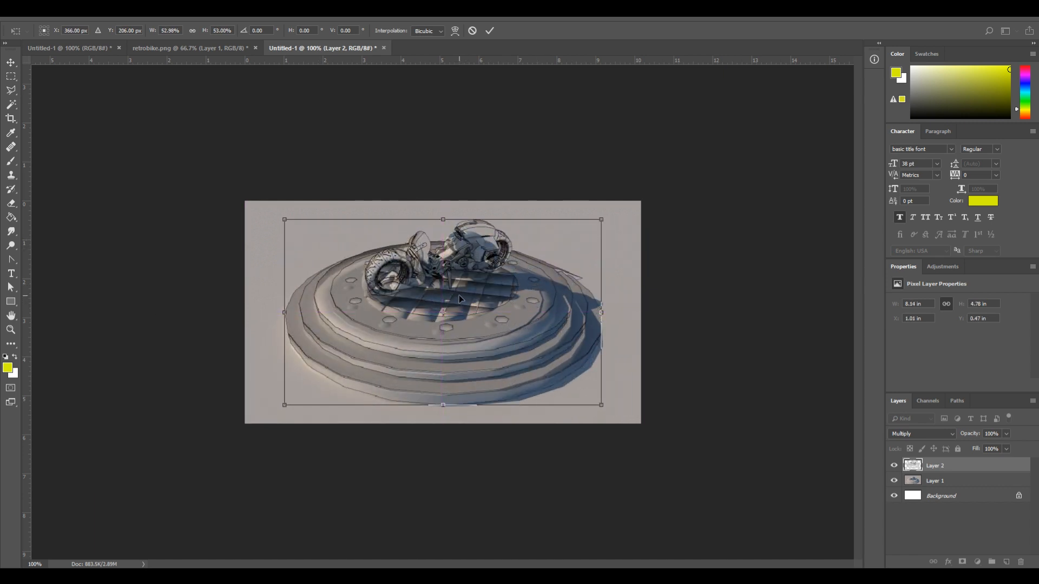
key(Down)
key(Down)
key(Down)
key(Down)
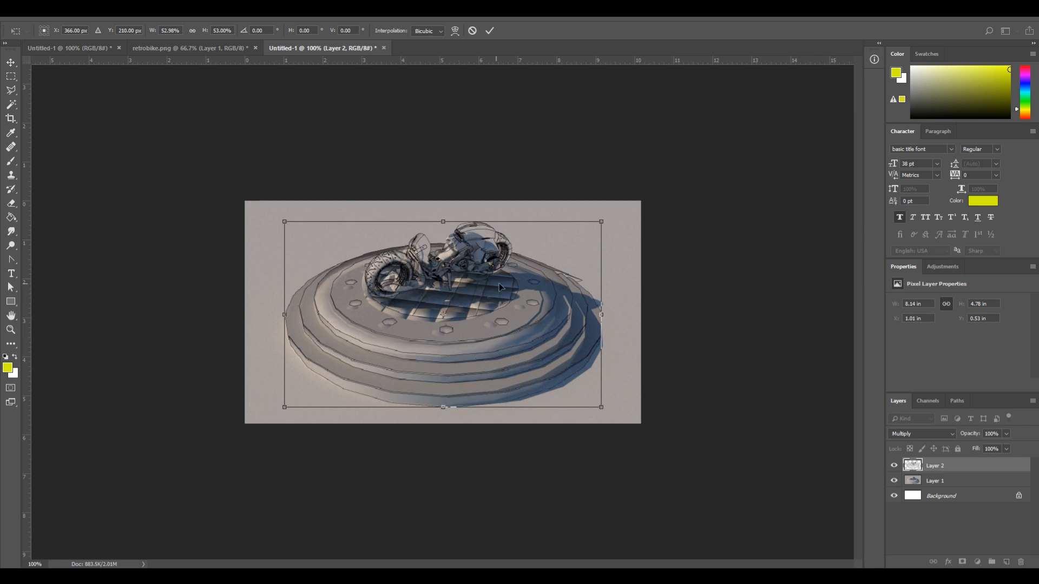
Reduce the line drawing to about 50.2% and nudge it up to line up with the rendered platform.
drag(602, 220, 585, 231)
key(Up)
key(Up)
key(Up)
key(Up)
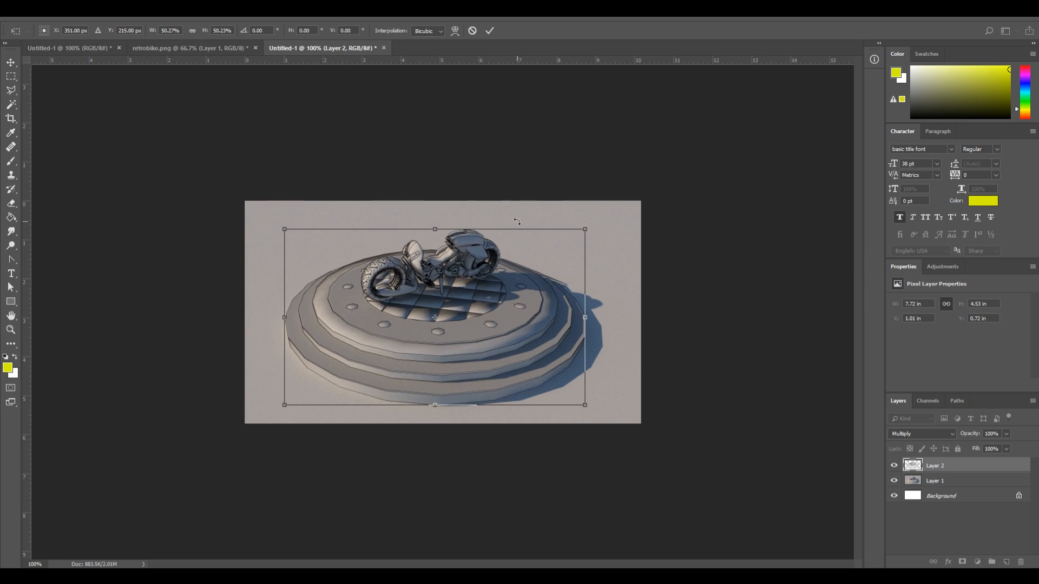
Fine-tune the line drawing's scale and position to about 7.71 x 4.51 in so its edges match the render, and apply the transform.
key(ctrl+plus)
key(ctrl+plus)
key(ctrl+minus)
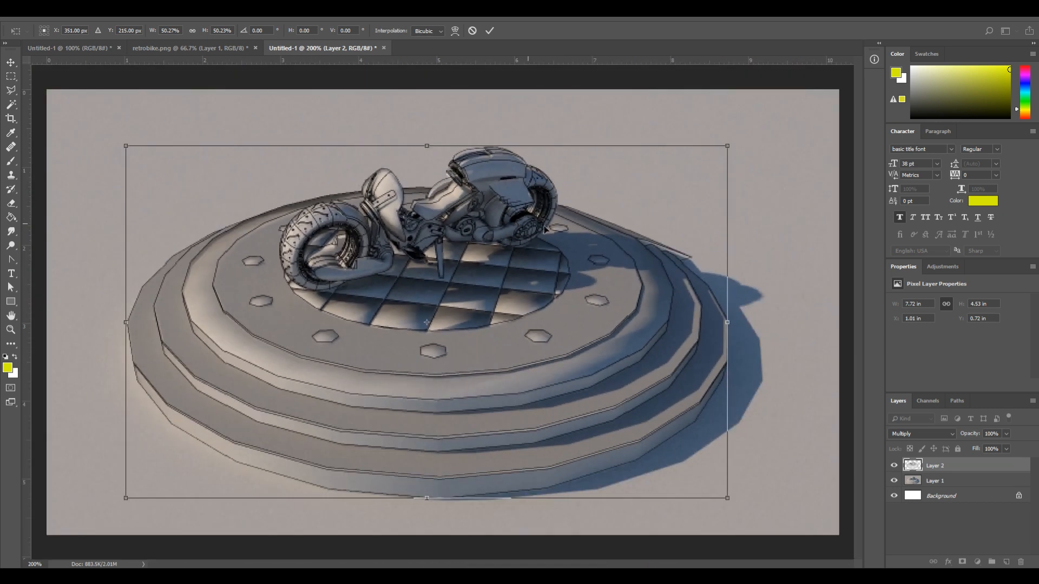
drag(730, 143, 725, 148)
key(Left)
key(Left)
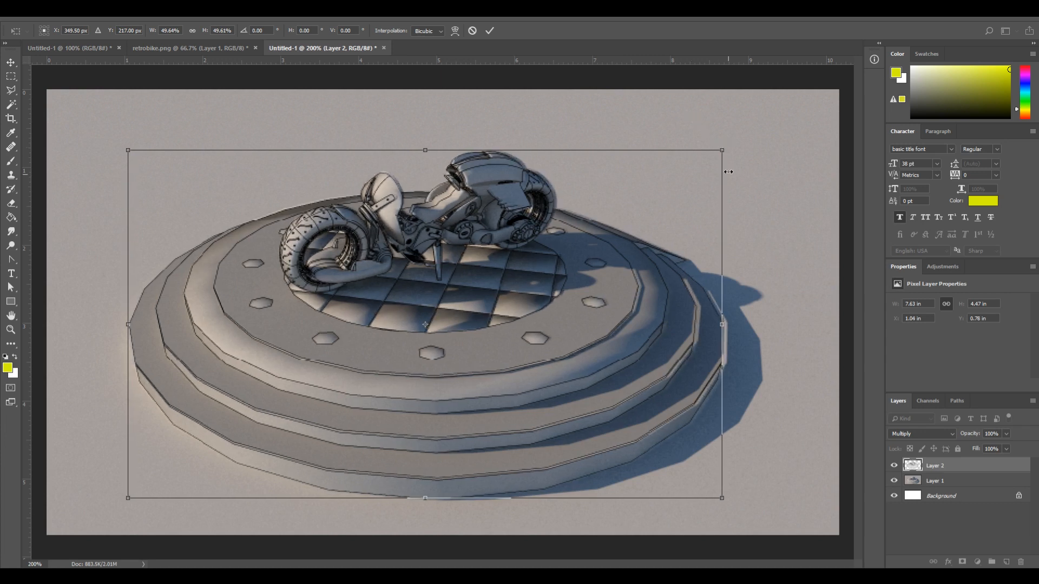
drag(725, 148, 729, 147)
key(Left)
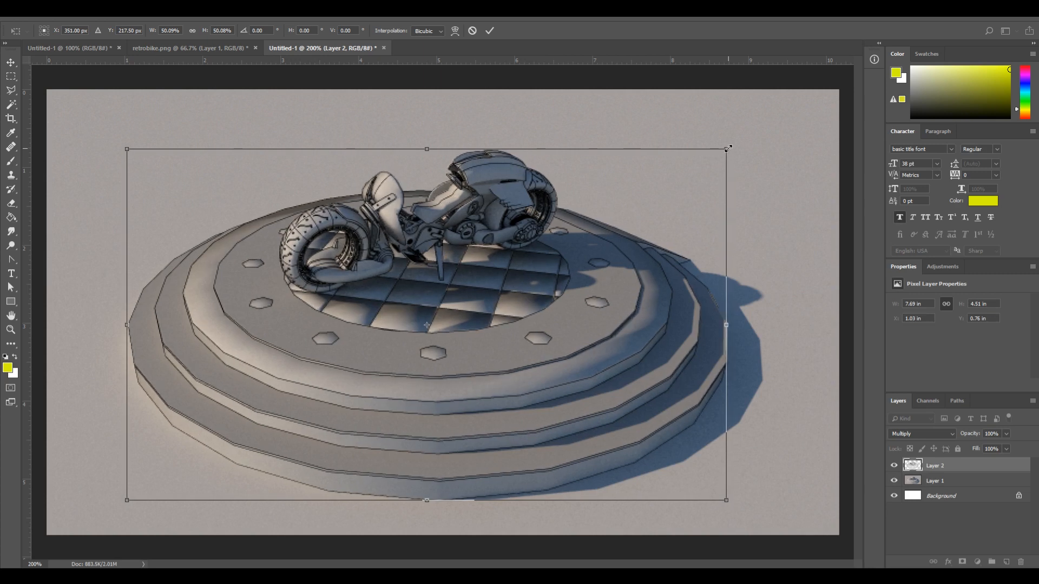
drag(727, 147, 728, 147)
key(Return)
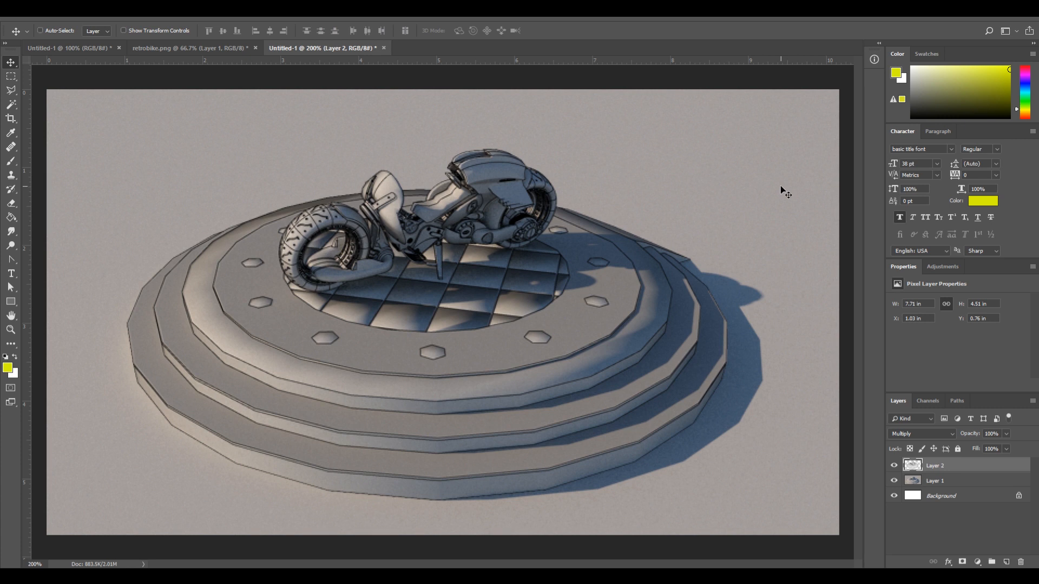
Lower the line drawing layer's opacity to 50%.
key(ctrl+minus)
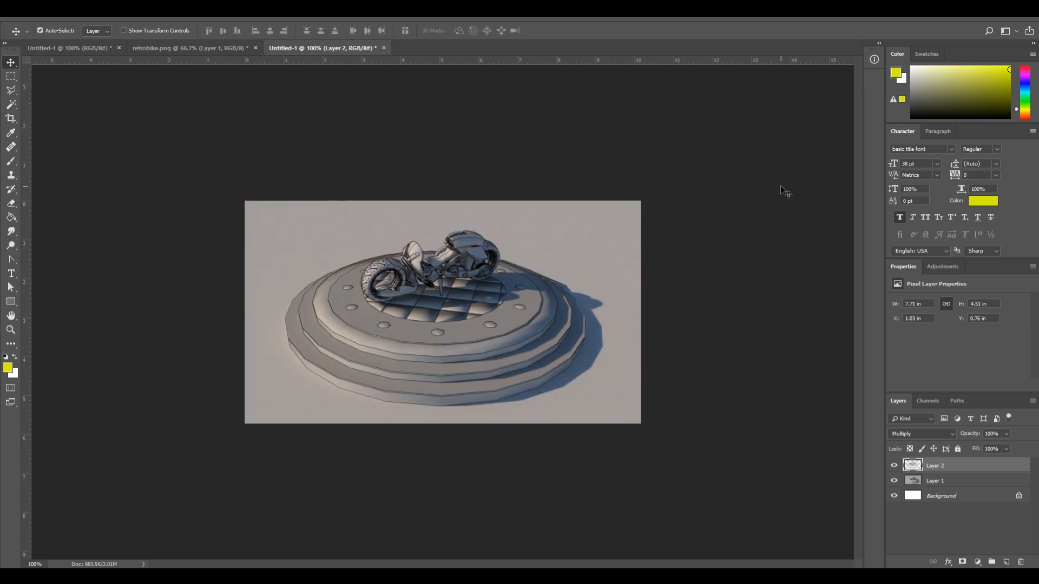
key(ctrl+plus)
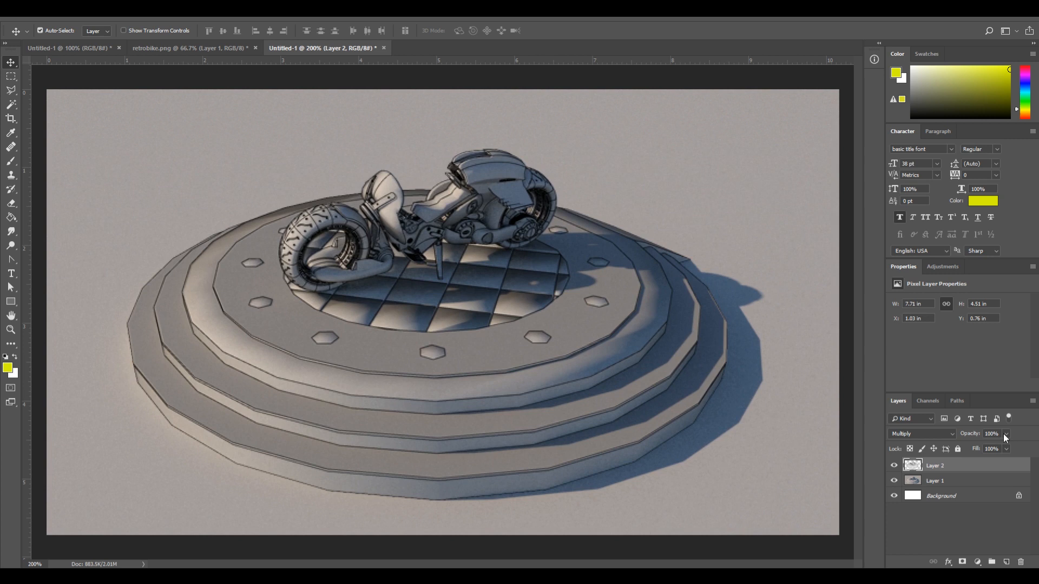
click(1005, 434)
drag(981, 447, 981, 448)
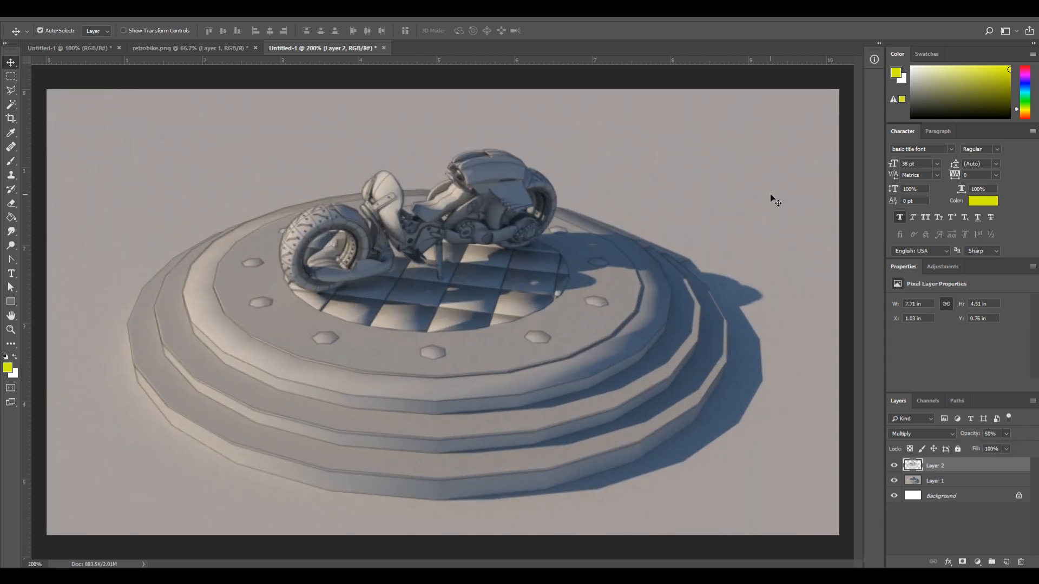
key(h)
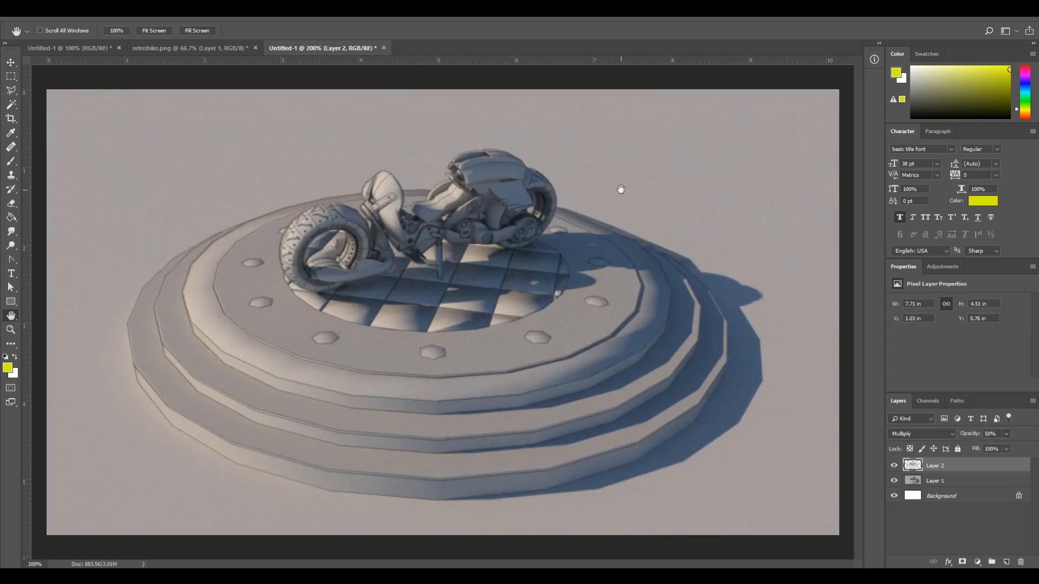